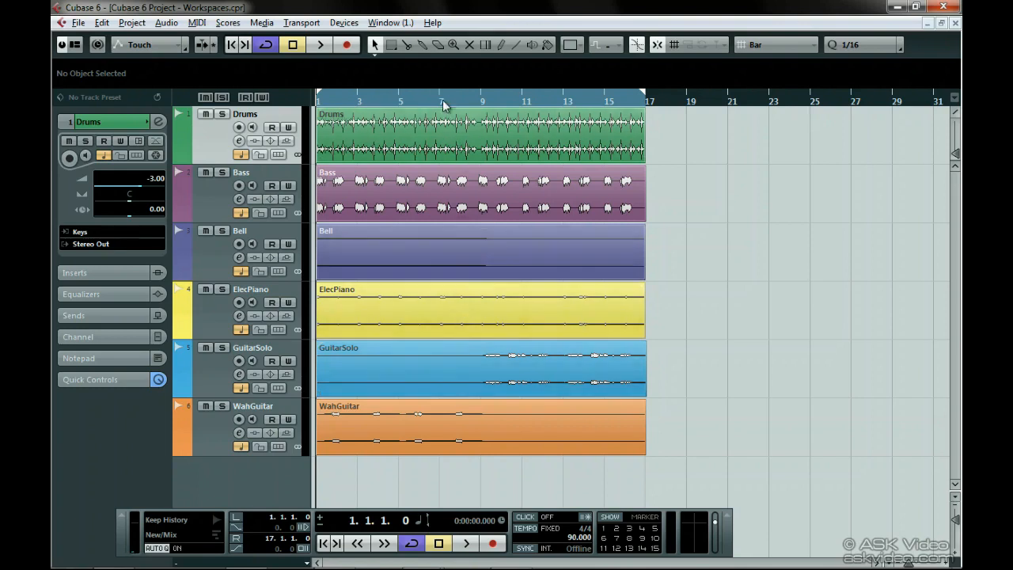
Switch to the Mixer workspace to view its window layout, and return to the Main workspace.
{"action": "left_click", "coordinate": [392, 24]}
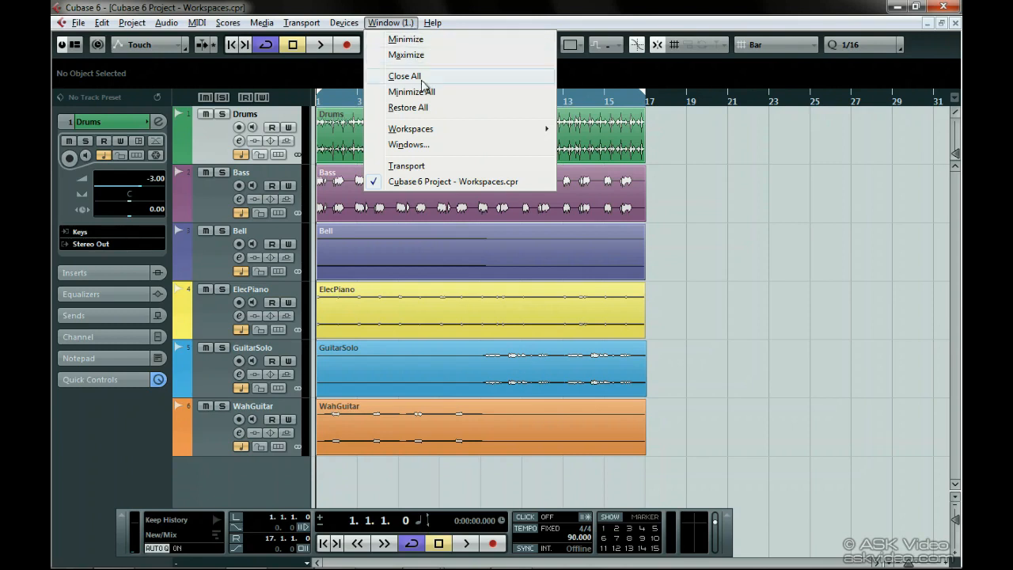
{"action": "mouse_move", "coordinate": [432, 130]}
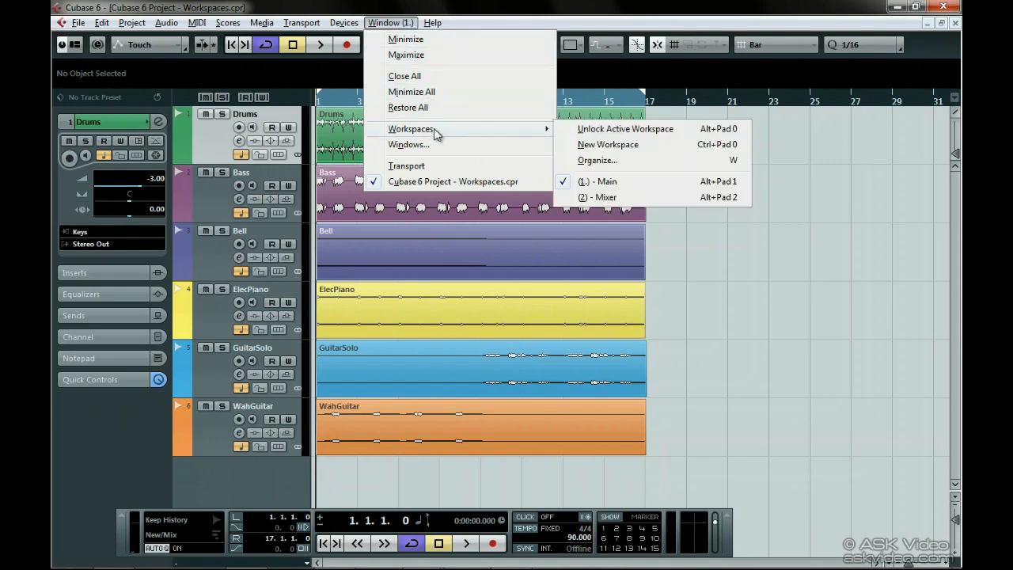
{"action": "left_click", "coordinate": [636, 202]}
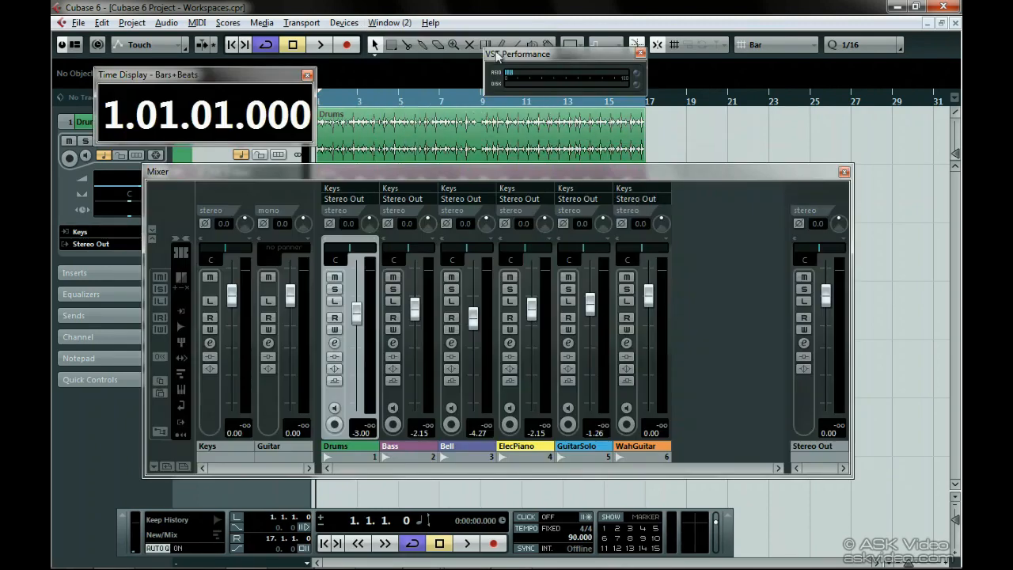
{"action": "left_click", "coordinate": [402, 23]}
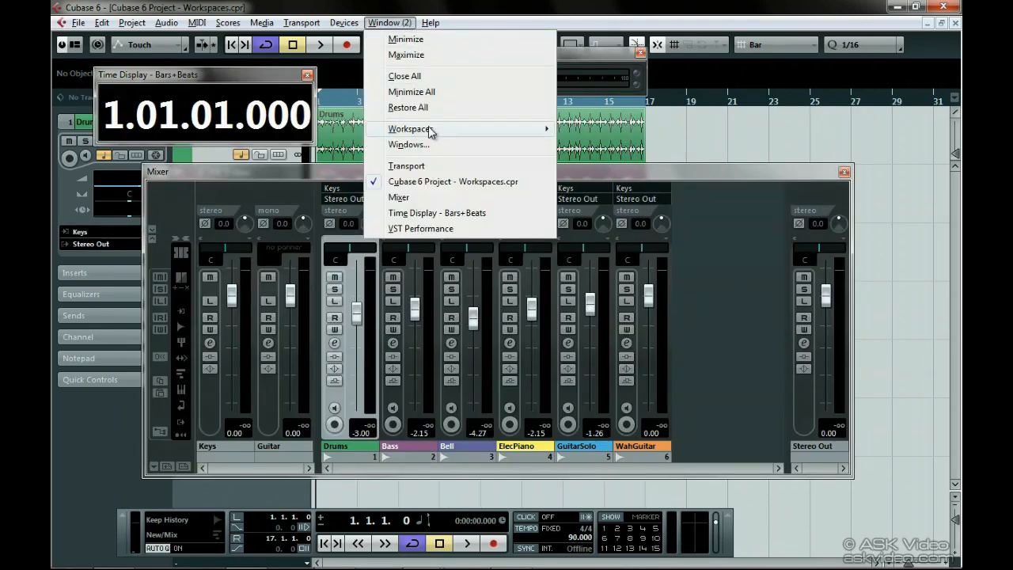
{"action": "mouse_move", "coordinate": [432, 132]}
{"action": "left_click", "coordinate": [639, 182]}
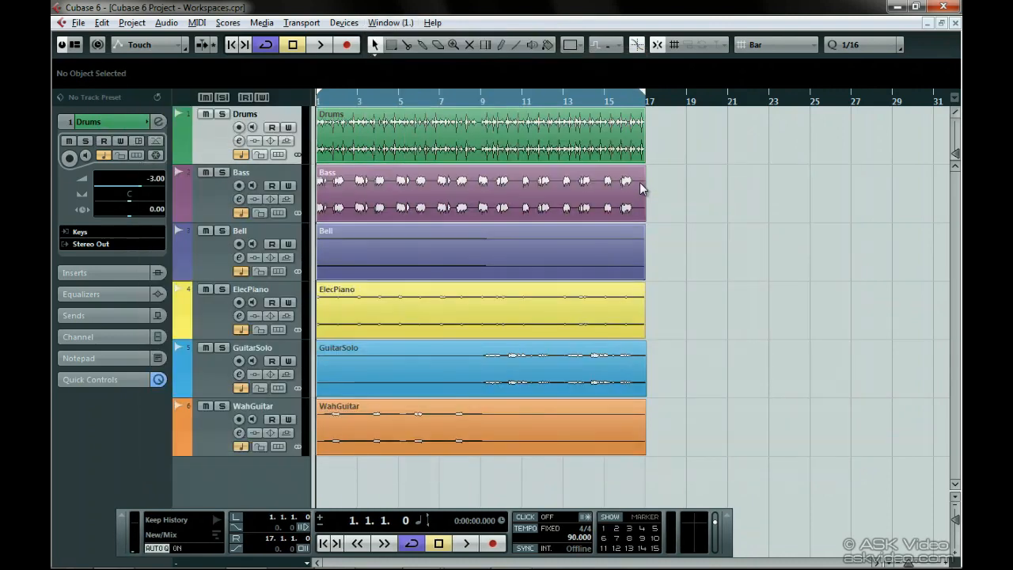
In the Mixer workspace, close the VST Performance window and move the Time Display to just above the center of the Mixer.
{"action": "left_click", "coordinate": [400, 23]}
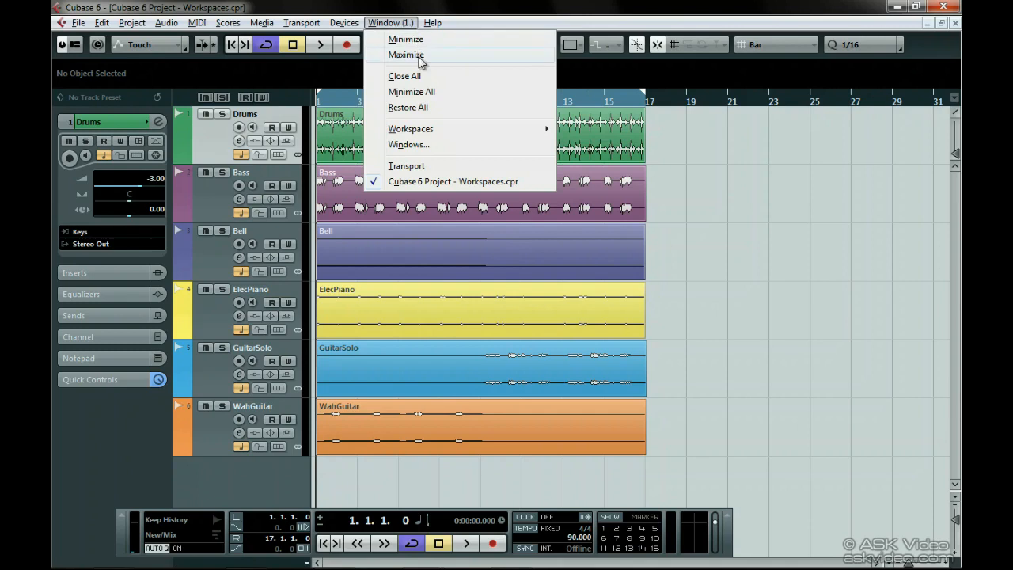
{"action": "mouse_move", "coordinate": [420, 129]}
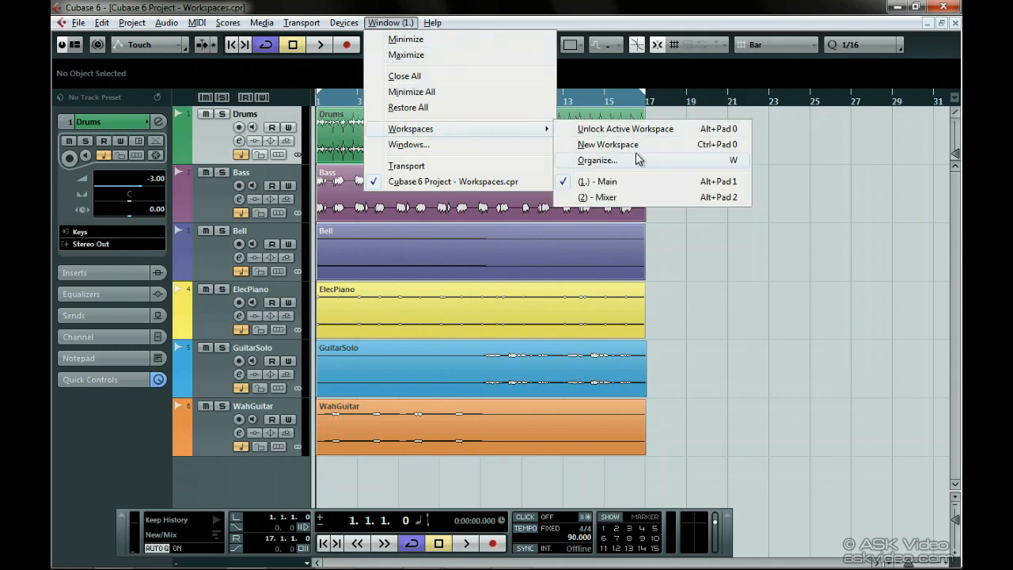
{"action": "left_click", "coordinate": [628, 198]}
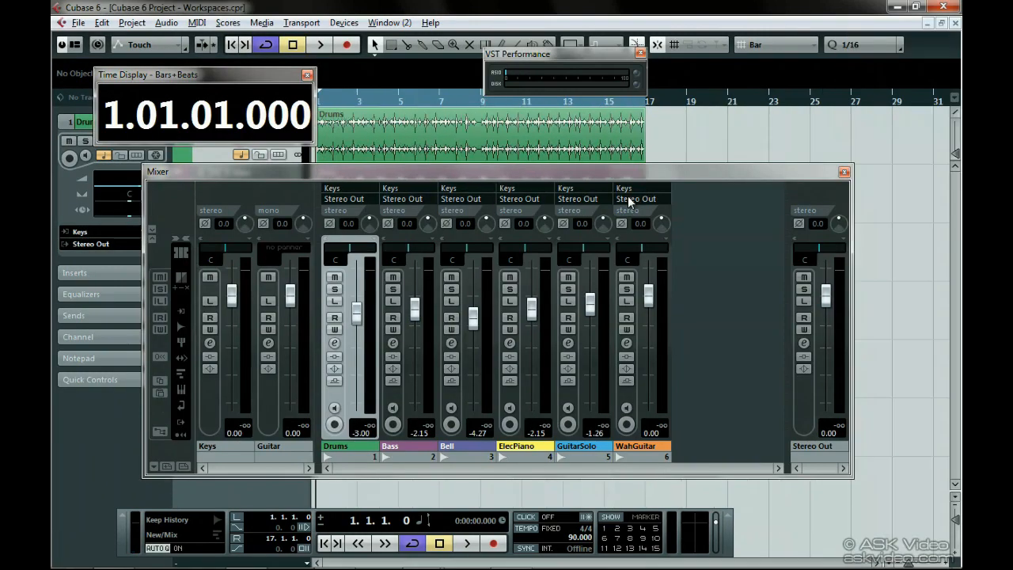
{"action": "left_click", "coordinate": [640, 53]}
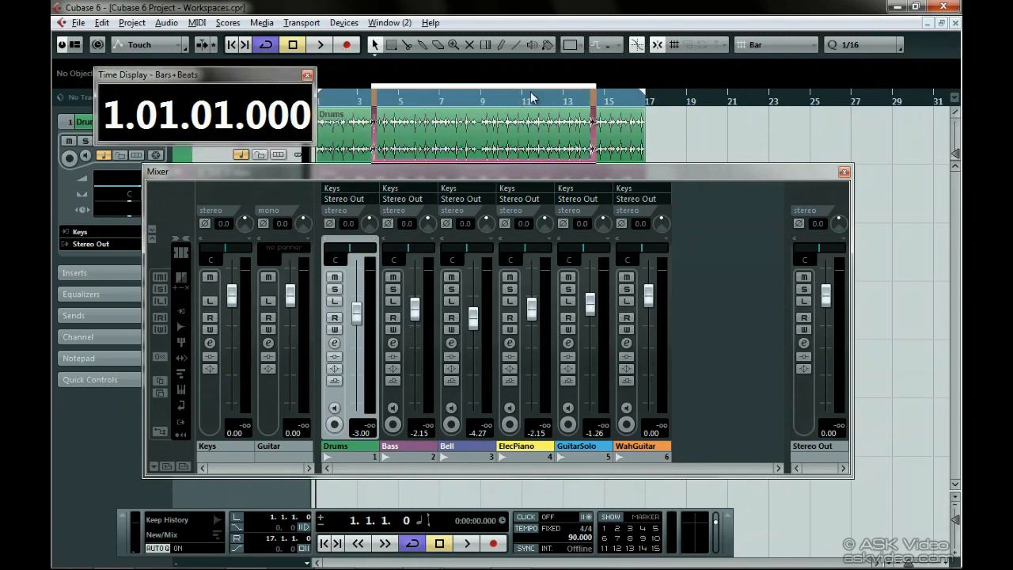
{"action": "left_click_drag", "start_coordinate": [547, 80], "coordinate": [547, 80]}
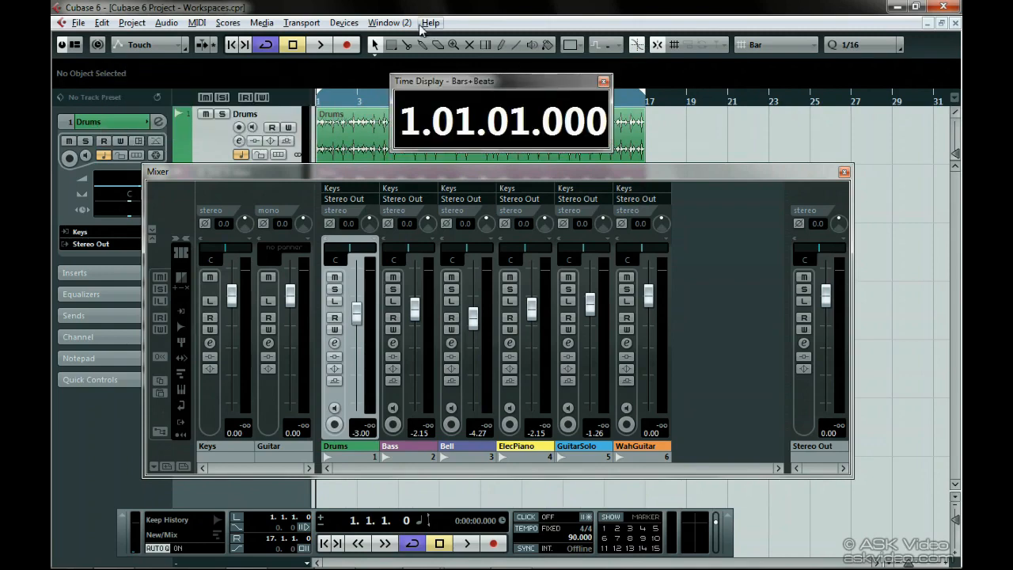
Switch to the Main workspace and back to Mixer to check the rearranged window layout.
{"action": "left_click", "coordinate": [389, 22]}
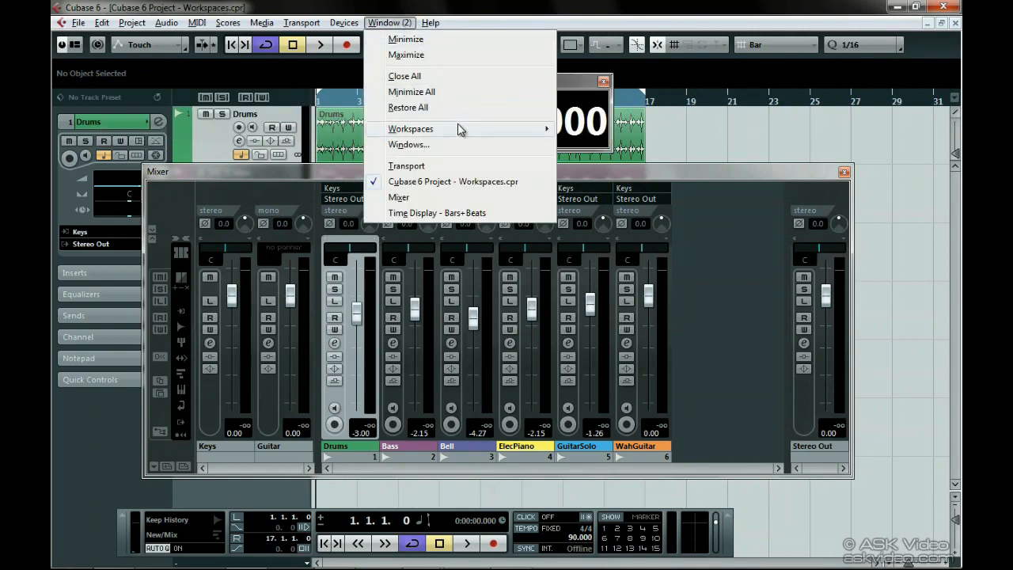
{"action": "mouse_move", "coordinate": [463, 129]}
{"action": "left_click", "coordinate": [631, 181]}
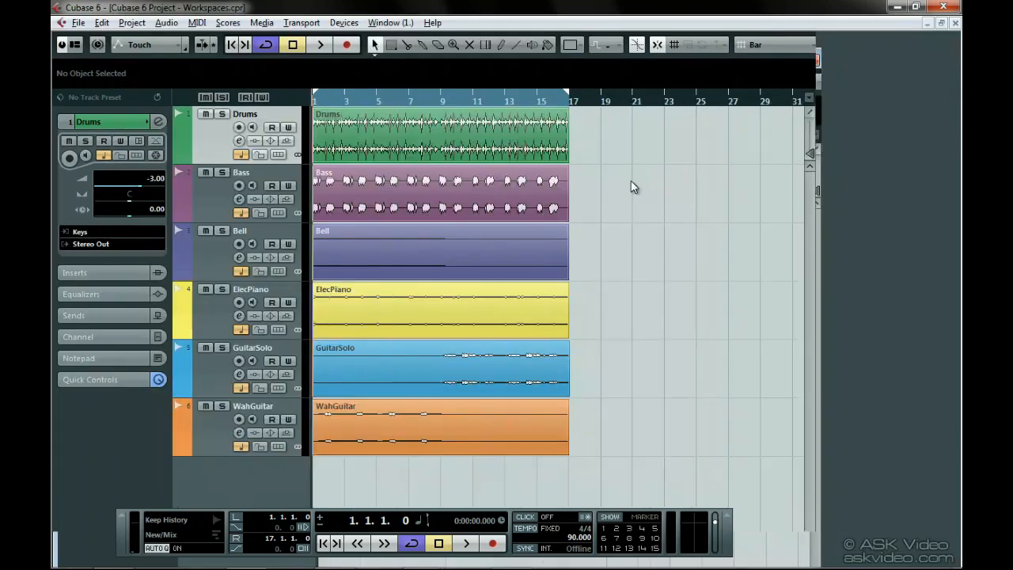
{"action": "left_click", "coordinate": [389, 22]}
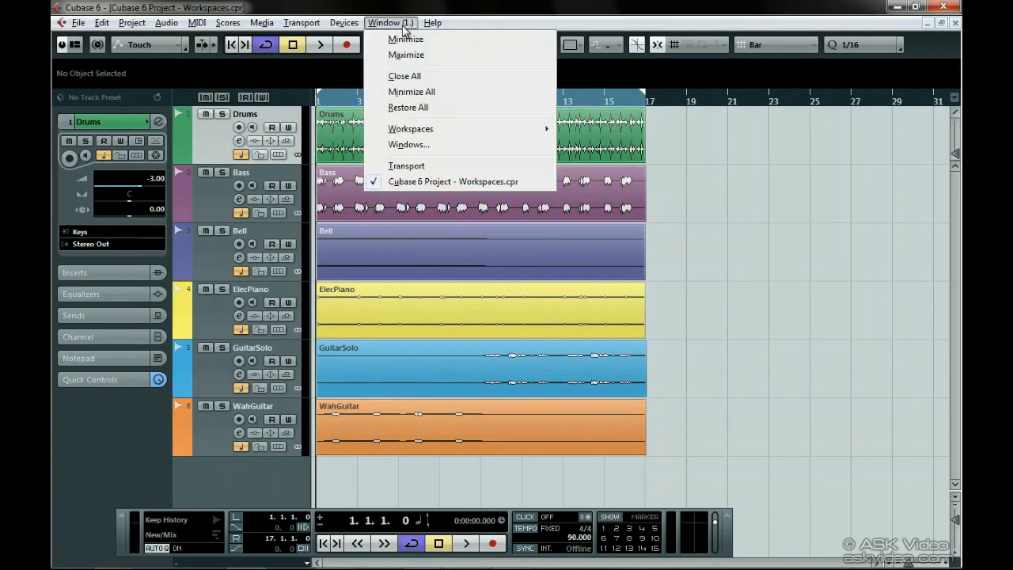
{"action": "mouse_move", "coordinate": [448, 130]}
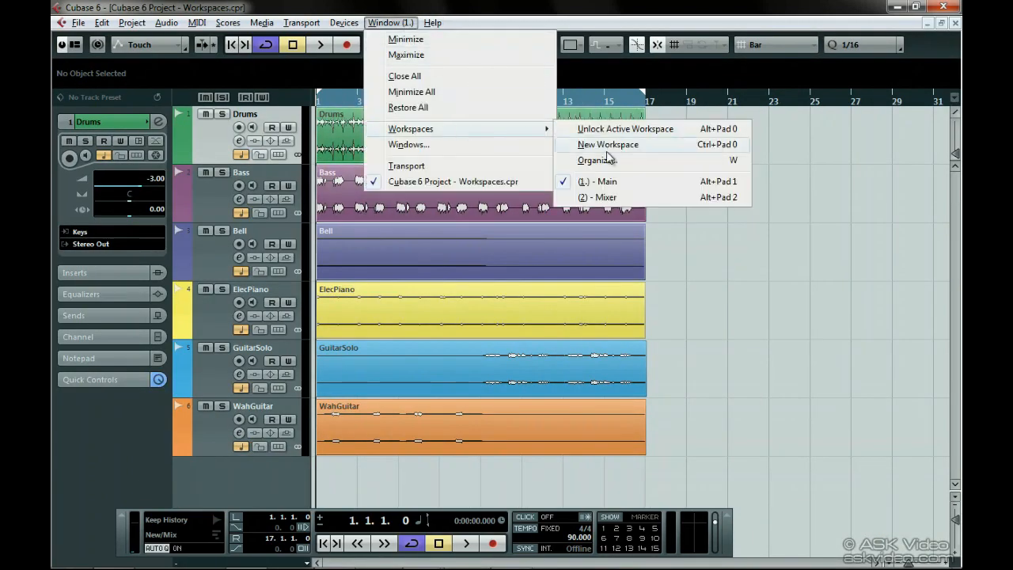
{"action": "left_click", "coordinate": [642, 199]}
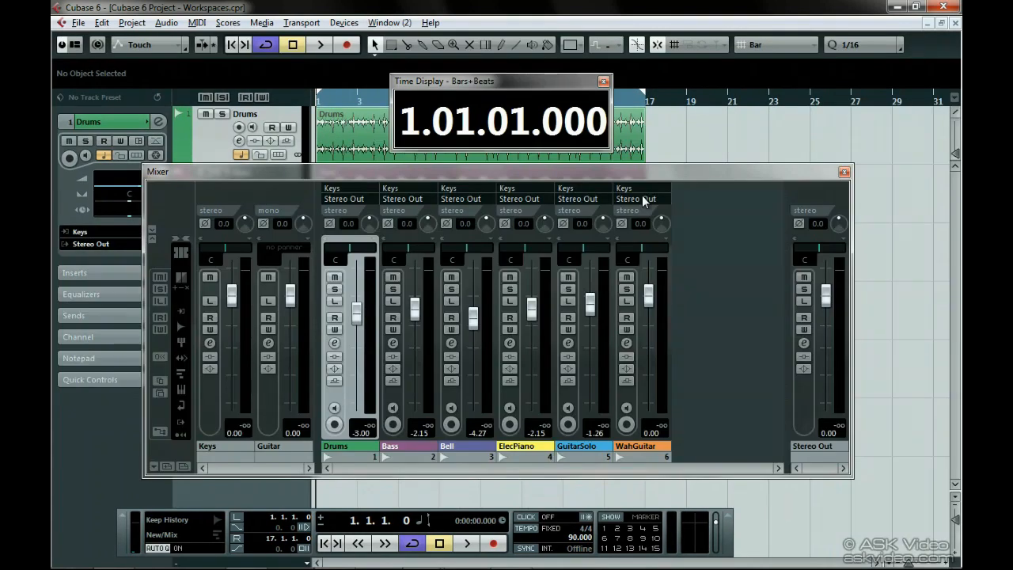
Activate the Main workspace again.
{"action": "left_click", "coordinate": [389, 22]}
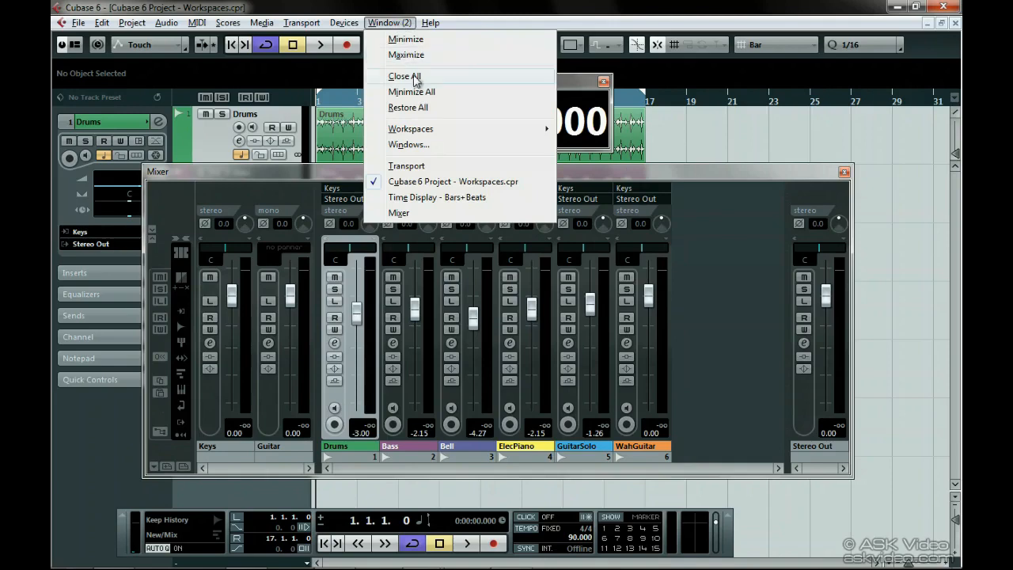
{"action": "mouse_move", "coordinate": [510, 133]}
{"action": "left_click", "coordinate": [611, 182]}
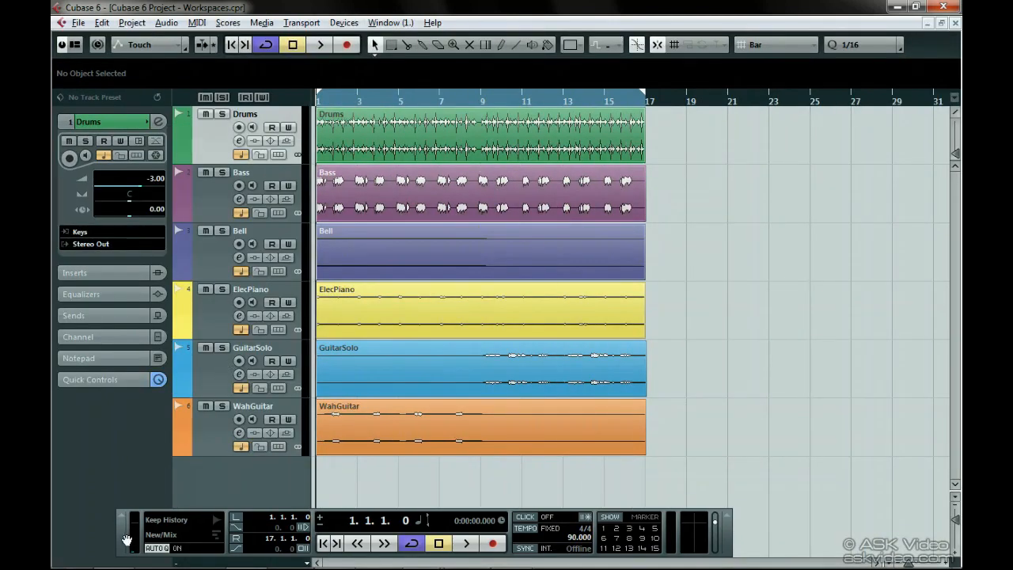
Move the transport panel up over the Bass track, and test the workspace lock by switching to Mixer and back to Main.
{"action": "left_click_drag", "start_coordinate": [122, 540], "coordinate": [310, 197]}
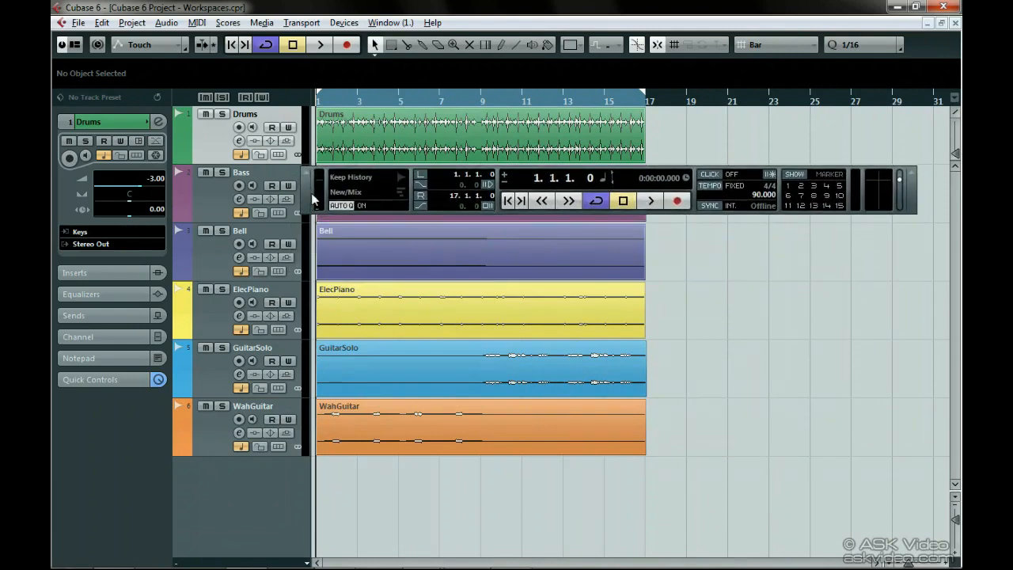
{"action": "left_click", "coordinate": [390, 23]}
{"action": "mouse_move", "coordinate": [445, 134]}
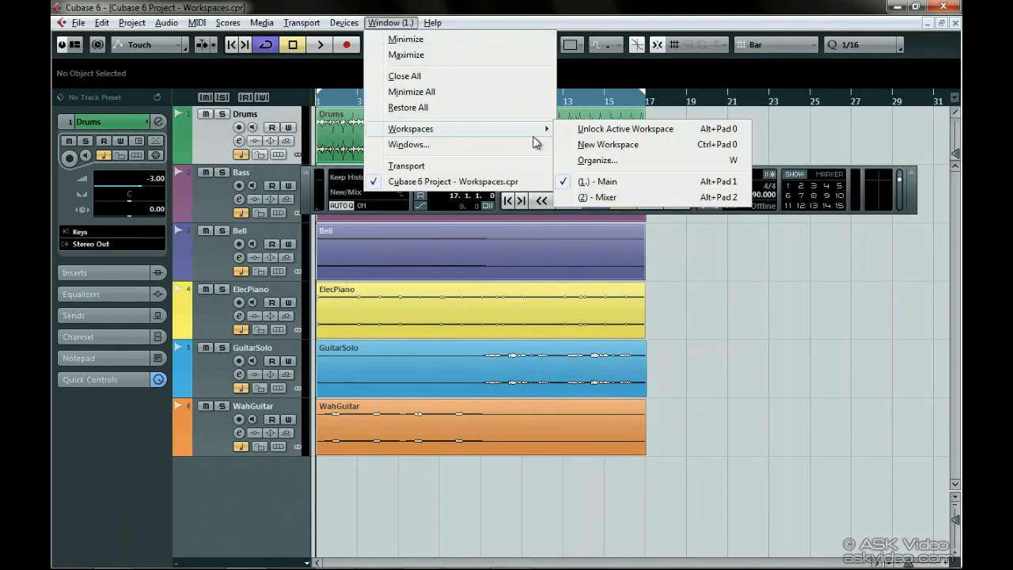
{"action": "left_click", "coordinate": [606, 195]}
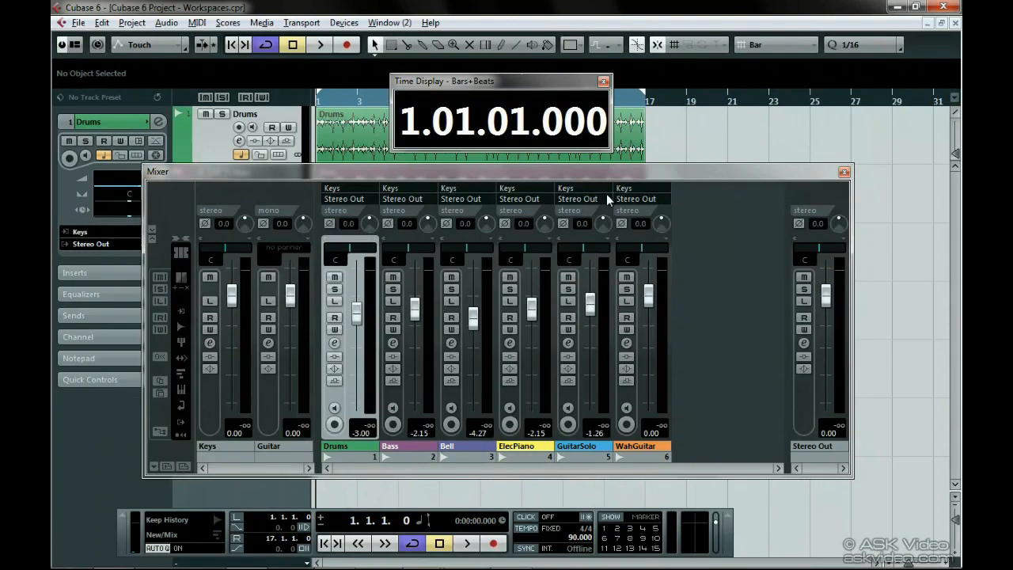
{"action": "left_click", "coordinate": [390, 22]}
{"action": "mouse_move", "coordinate": [443, 128]}
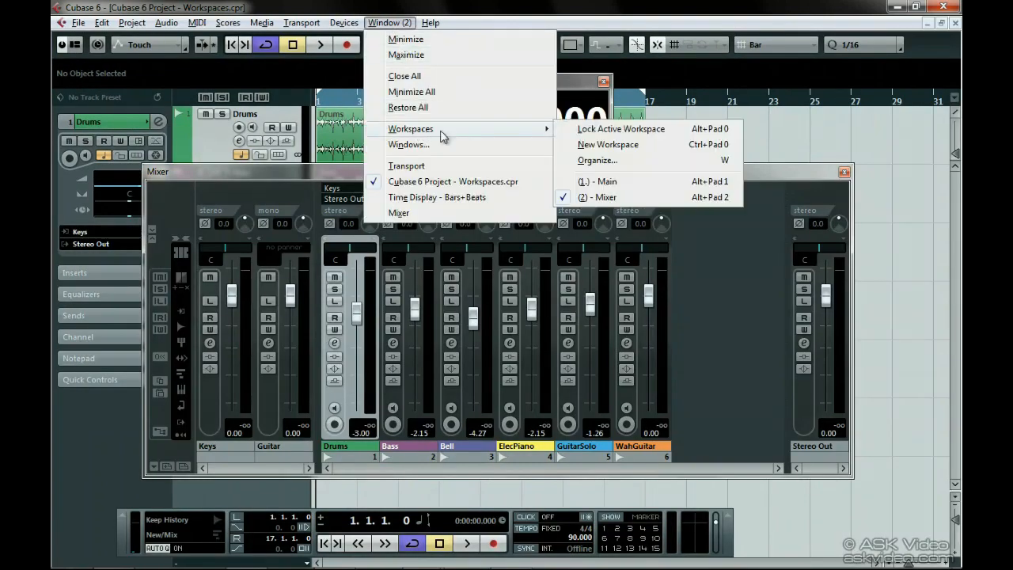
{"action": "left_click", "coordinate": [642, 184]}
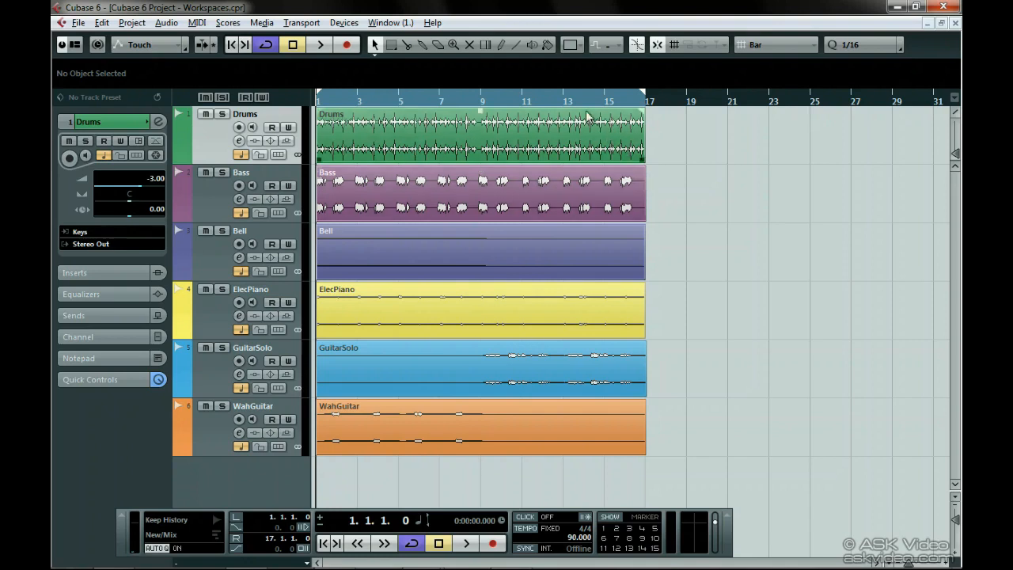
Unlock the active Main workspace and lock it again.
{"action": "left_click", "coordinate": [397, 24]}
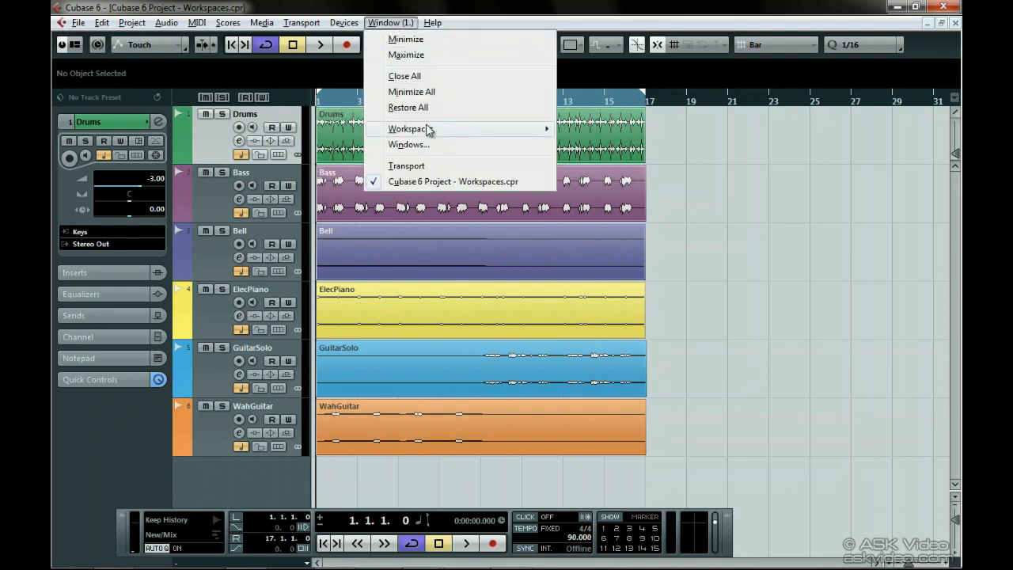
{"action": "mouse_move", "coordinate": [450, 129]}
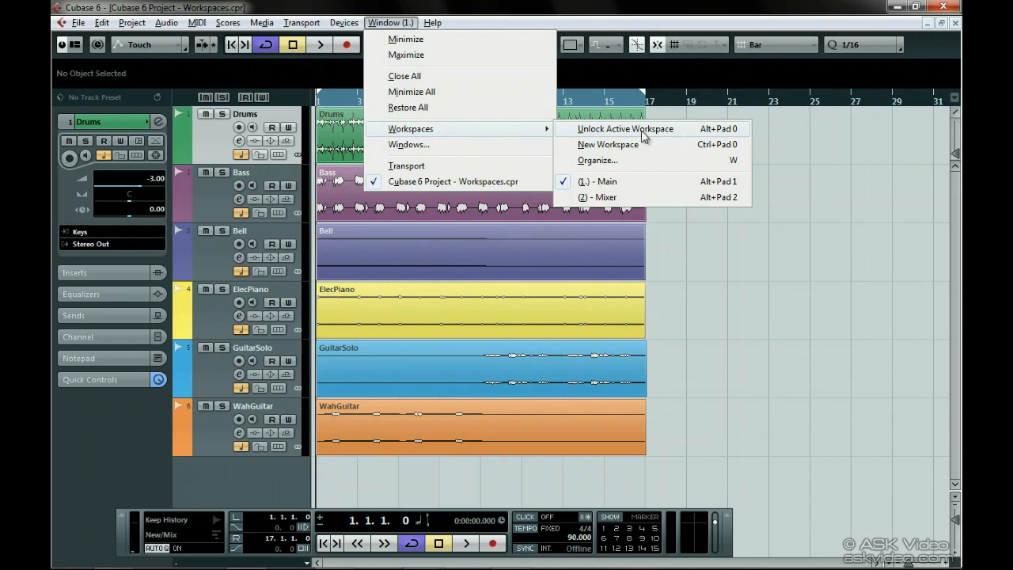
{"action": "left_click", "coordinate": [685, 133]}
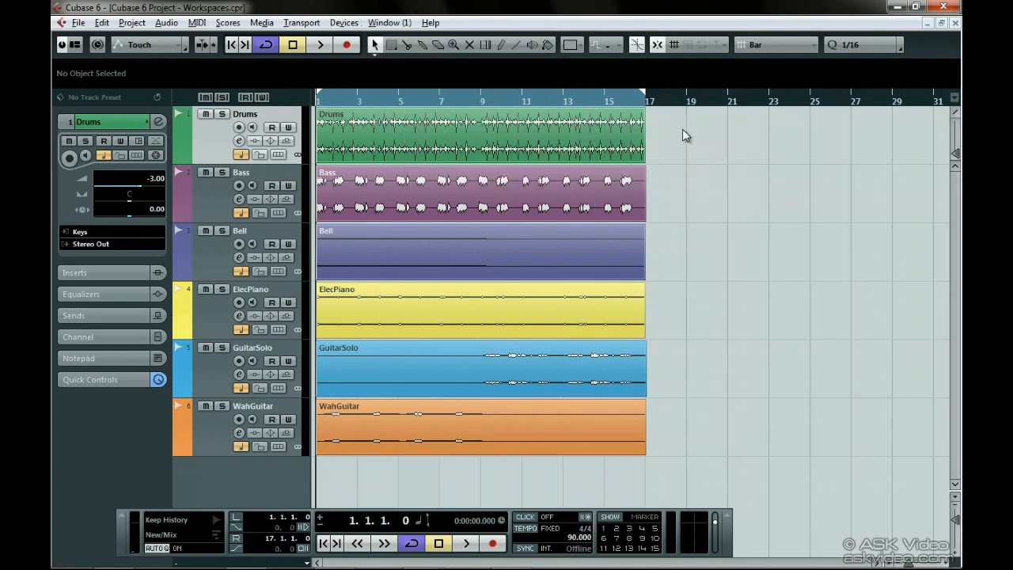
{"action": "left_click", "coordinate": [390, 22]}
{"action": "mouse_move", "coordinate": [443, 129]}
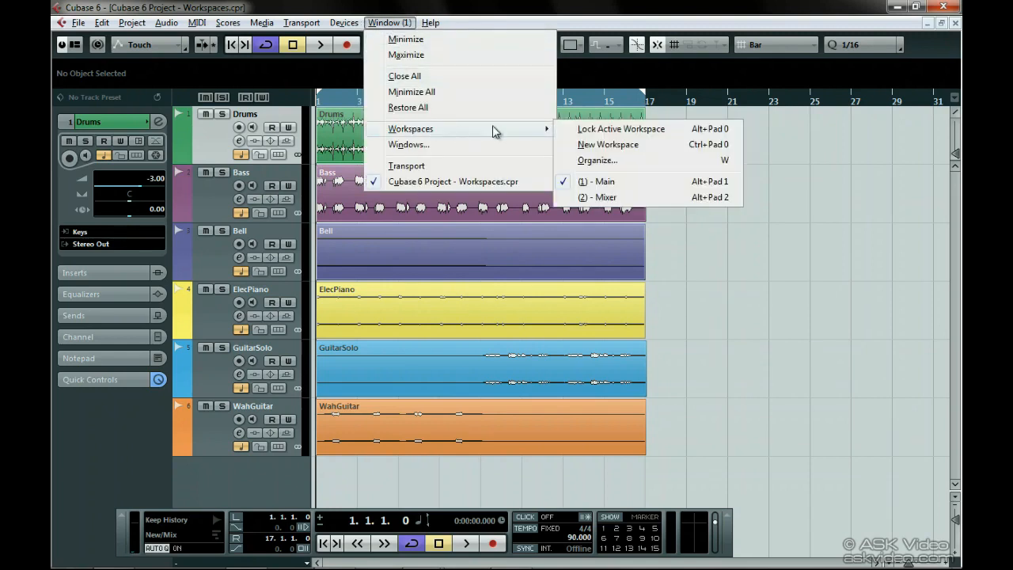
{"action": "left_click", "coordinate": [685, 130]}
Create a new workspace named "Main Plus".
{"action": "left_click", "coordinate": [390, 22]}
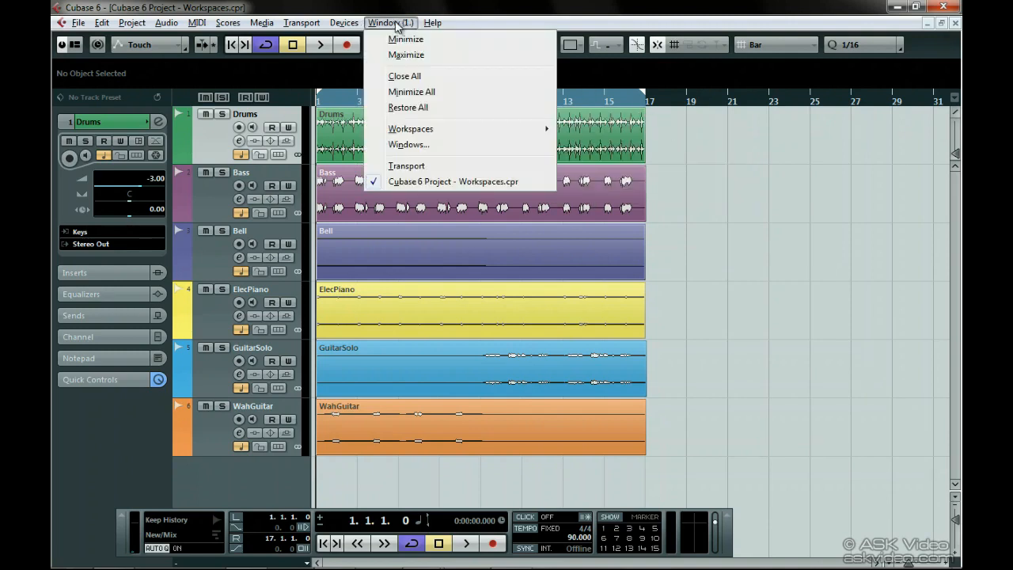
{"action": "mouse_move", "coordinate": [447, 131]}
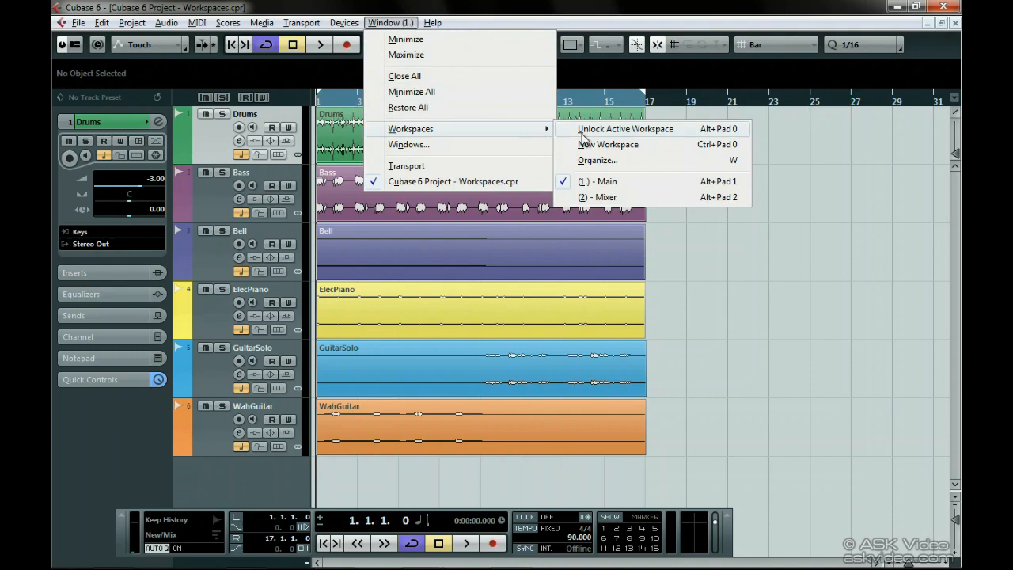
{"action": "left_click", "coordinate": [656, 150]}
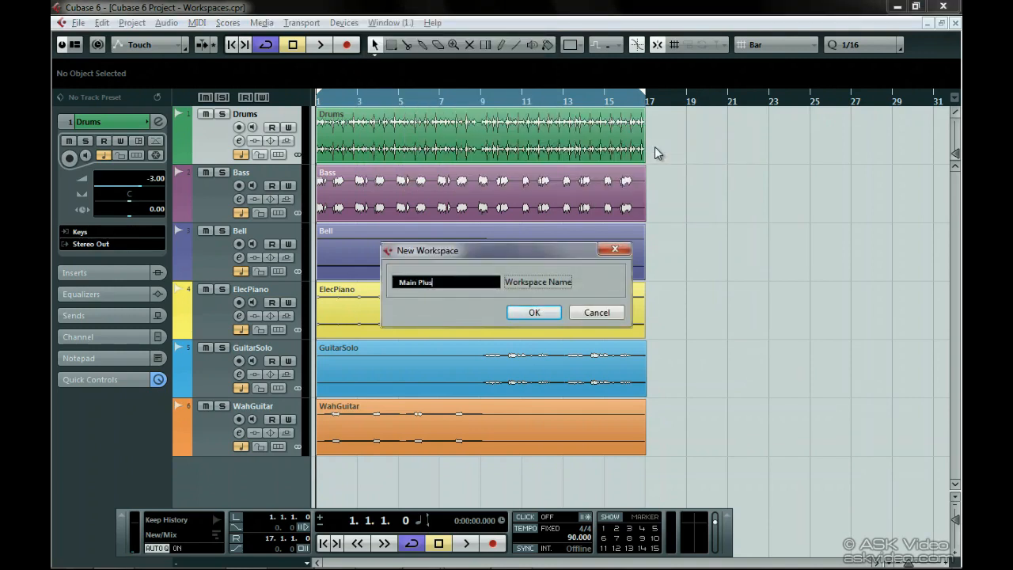
{"action": "key", "text": "Return"}
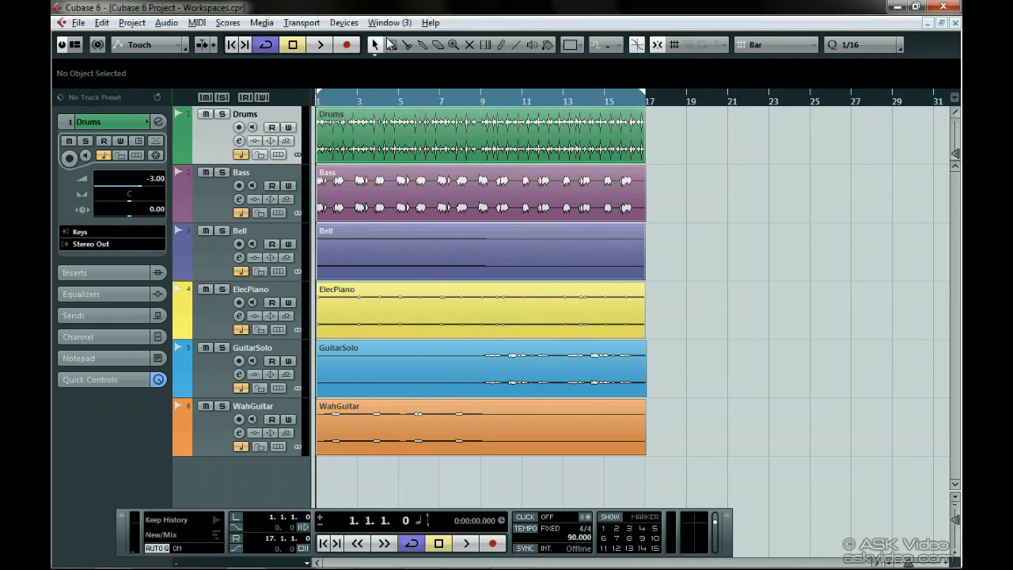
Open the Record Time Max window and place it beside the Drums track, past the end of the clips.
{"action": "left_click", "coordinate": [344, 22]}
{"action": "left_click", "coordinate": [412, 164]}
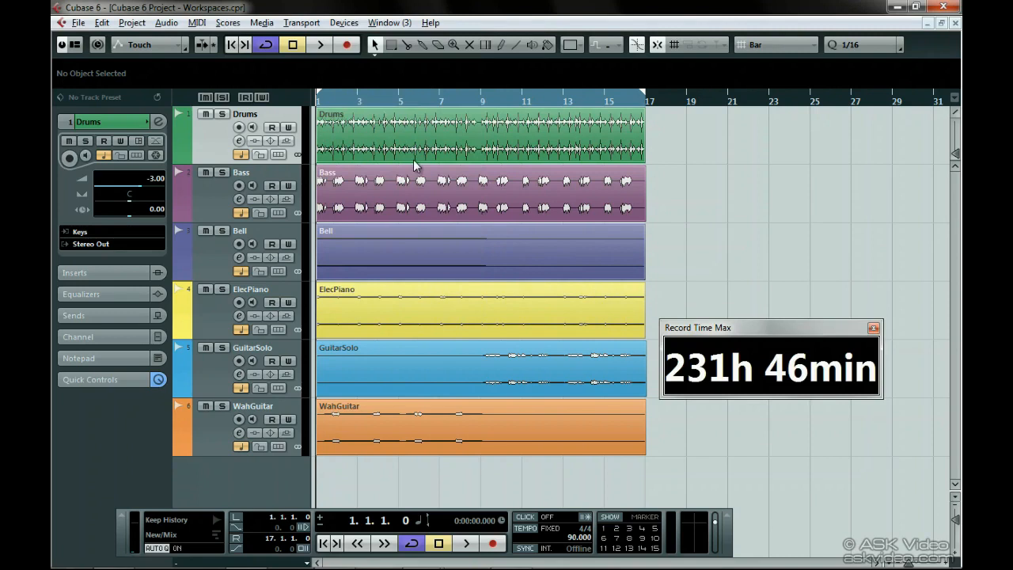
{"action": "left_click_drag", "start_coordinate": [710, 327], "coordinate": [732, 116]}
Open the VST Performance window and place it directly below the Record Time Max window.
{"action": "left_click", "coordinate": [343, 22]}
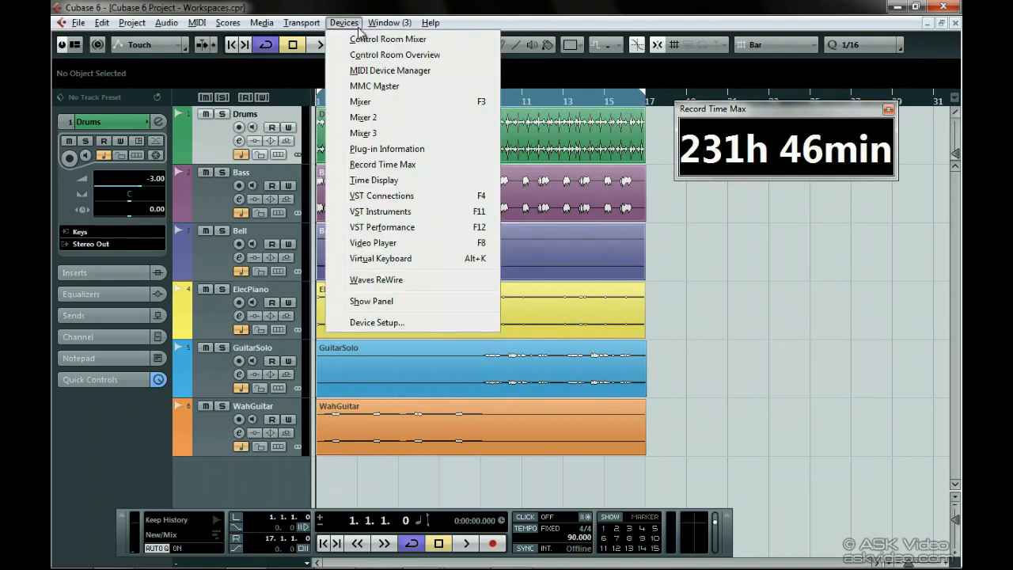
{"action": "left_click", "coordinate": [430, 227]}
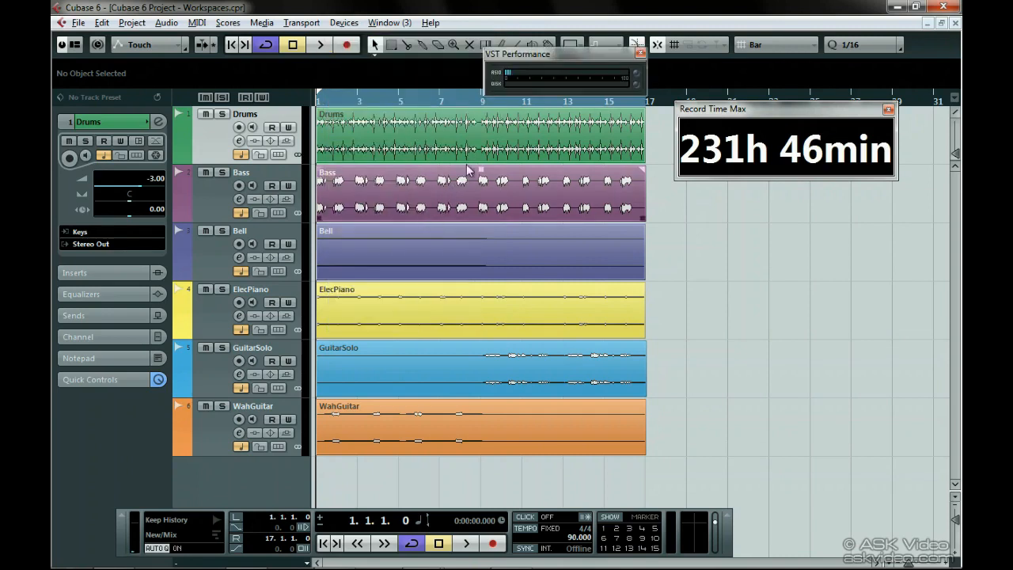
{"action": "left_click_drag", "start_coordinate": [528, 57], "coordinate": [736, 196]}
Open the Video Player window and place it directly below the VST Performance window.
{"action": "left_click", "coordinate": [343, 22]}
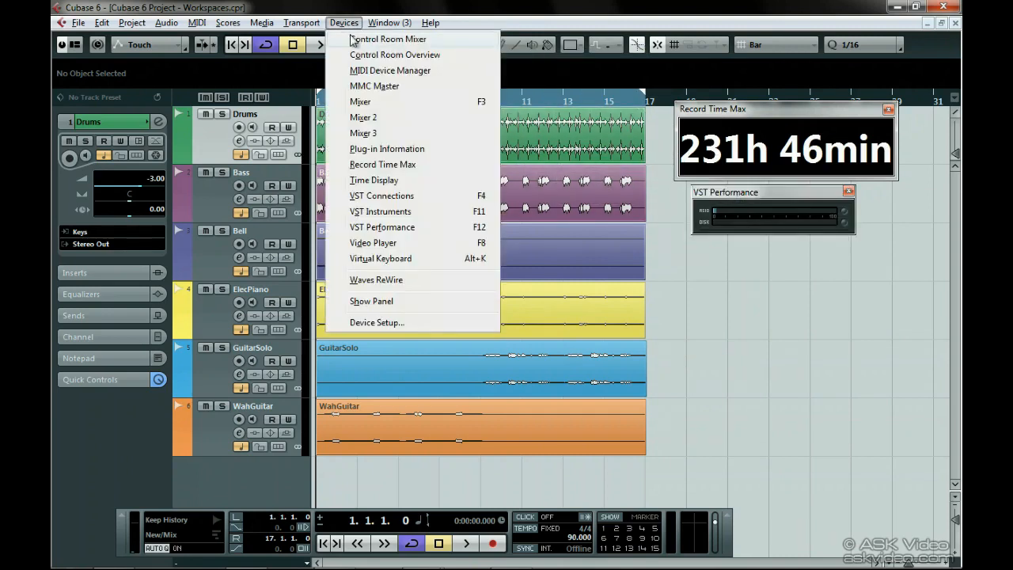
{"action": "left_click", "coordinate": [408, 244]}
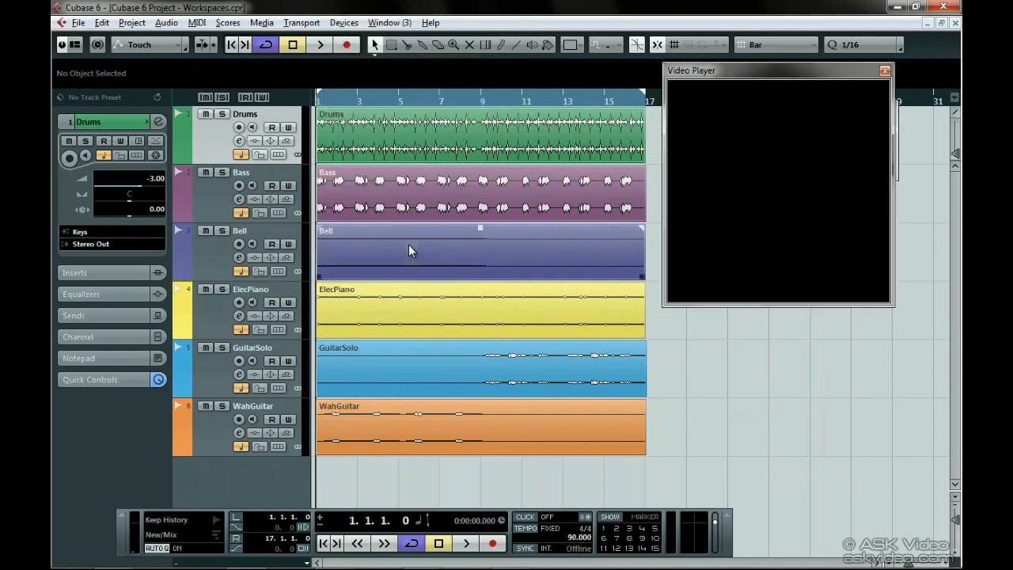
{"action": "left_click_drag", "start_coordinate": [754, 74], "coordinate": [758, 266]}
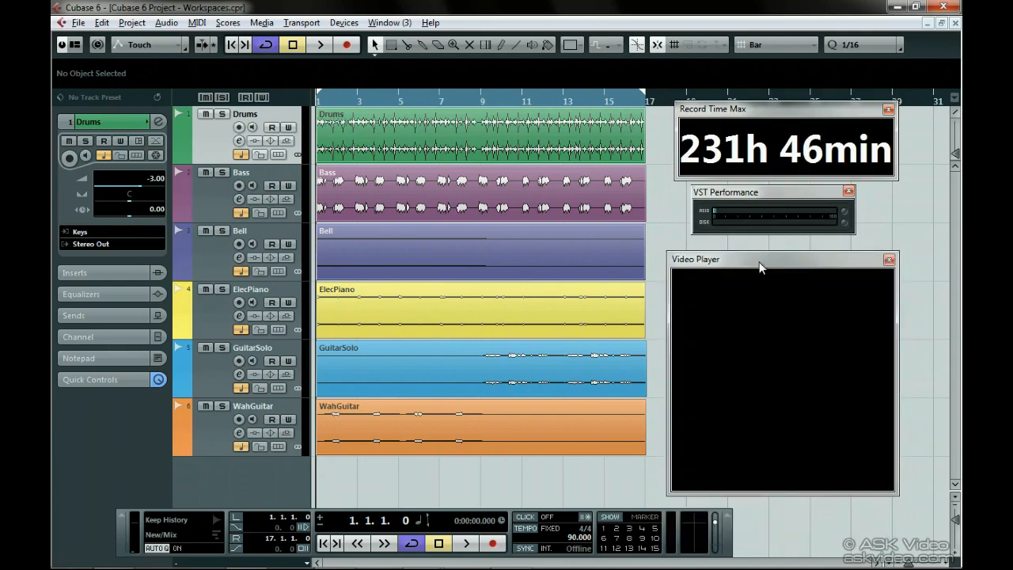
Lock the active Main Plus workspace.
{"action": "left_click", "coordinate": [388, 22]}
{"action": "mouse_move", "coordinate": [420, 129]}
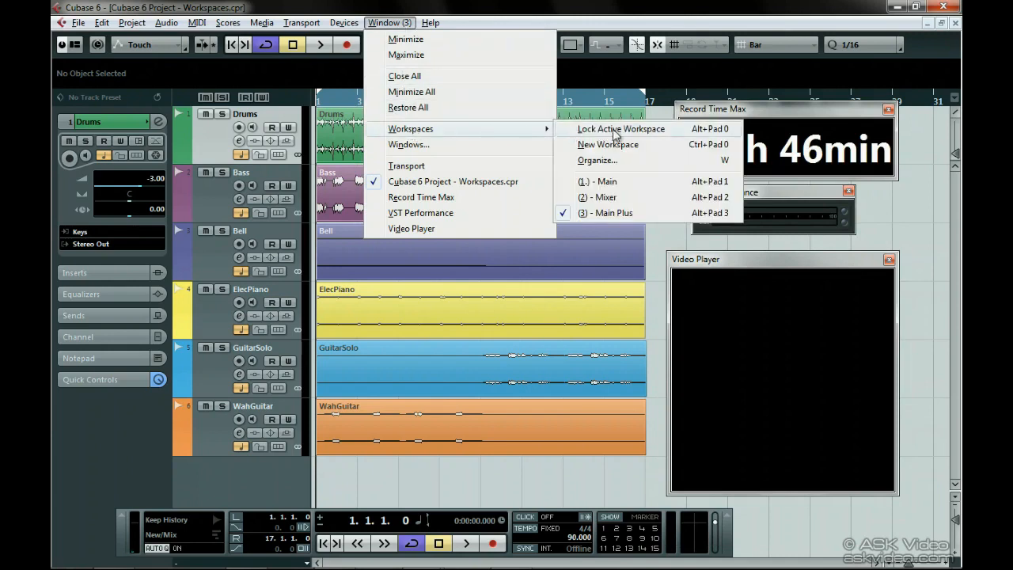
{"action": "left_click", "coordinate": [570, 130]}
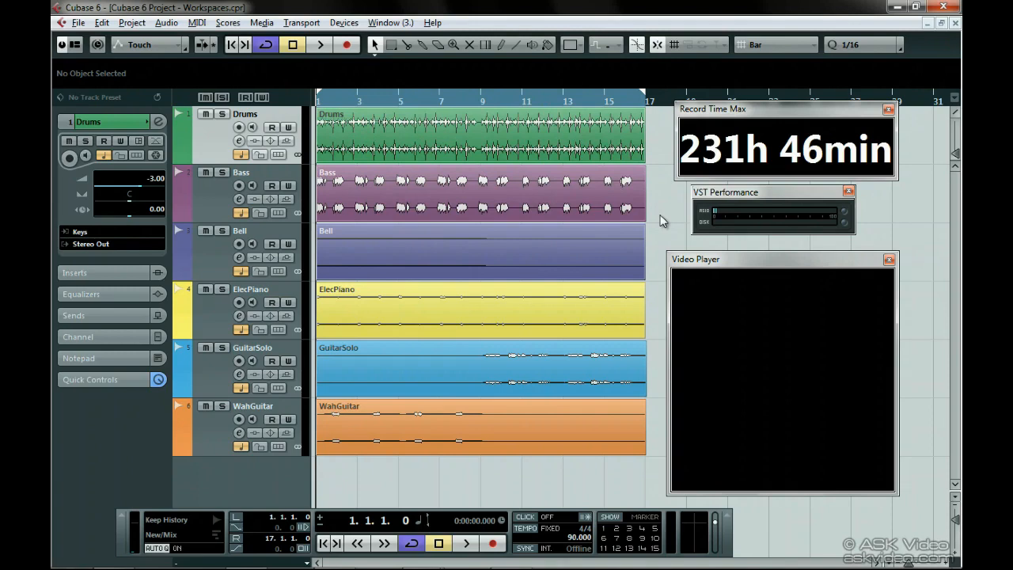
Cycle repeatedly through the Main, Mixer and Main Plus workspaces to compare their window layouts, finishing on Main.
{"action": "key", "text": "alt+KP_1"}
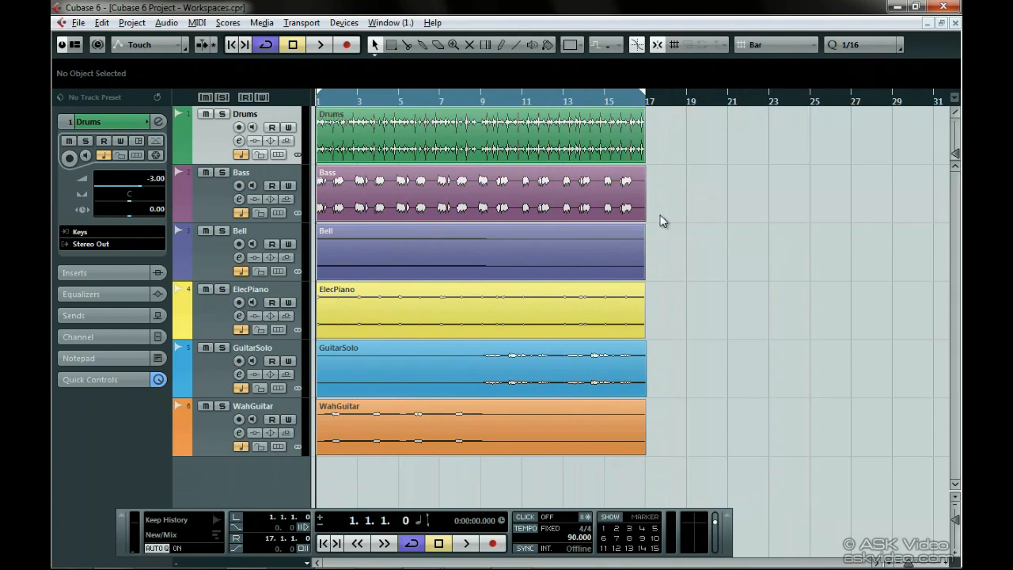
{"action": "key", "text": "alt+KP_2"}
{"action": "key", "text": "alt+KP_3"}
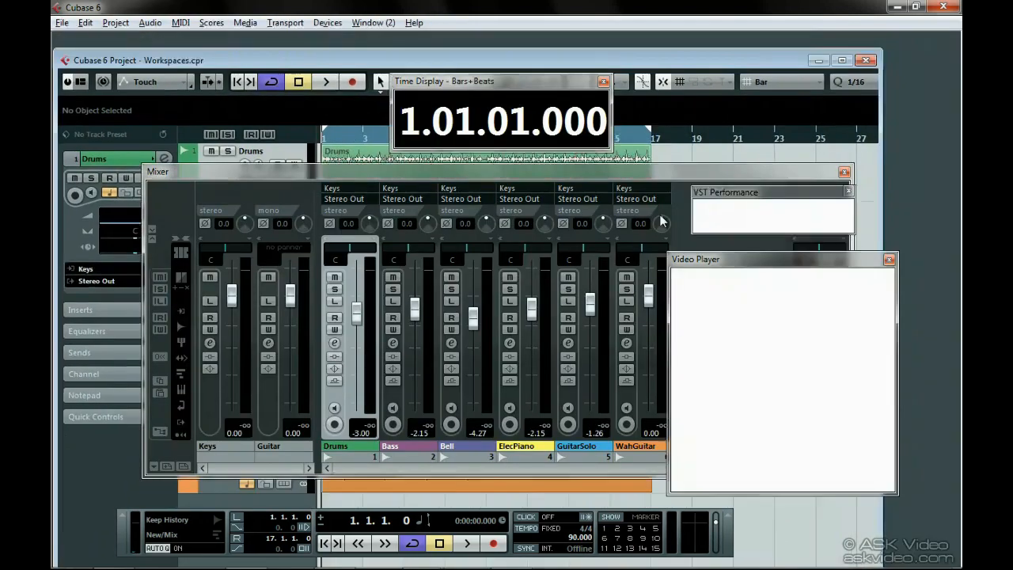
{"action": "key", "text": "alt+KP_1"}
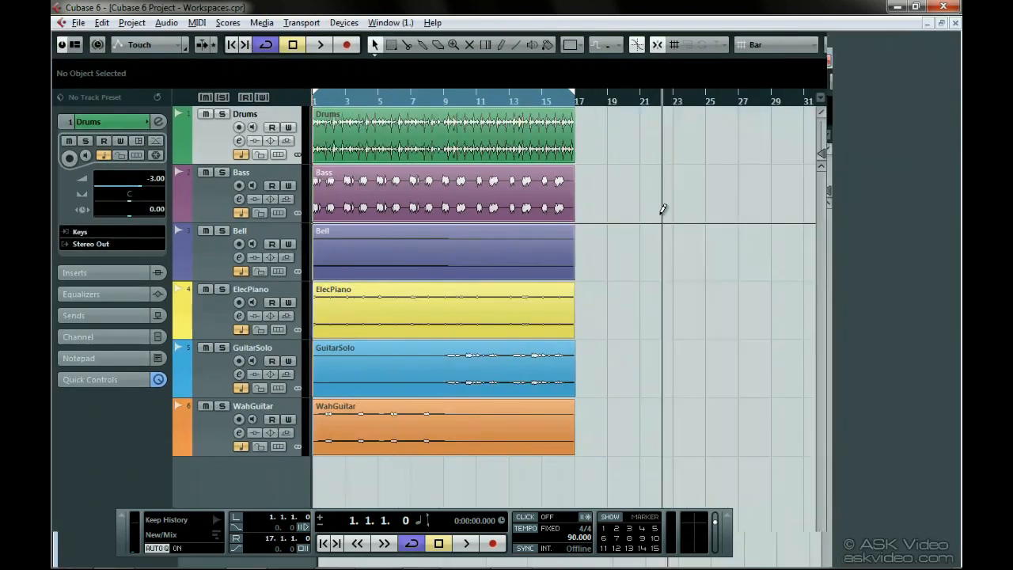
{"action": "key", "text": "alt+KP_2"}
{"action": "key", "text": "alt+KP_3"}
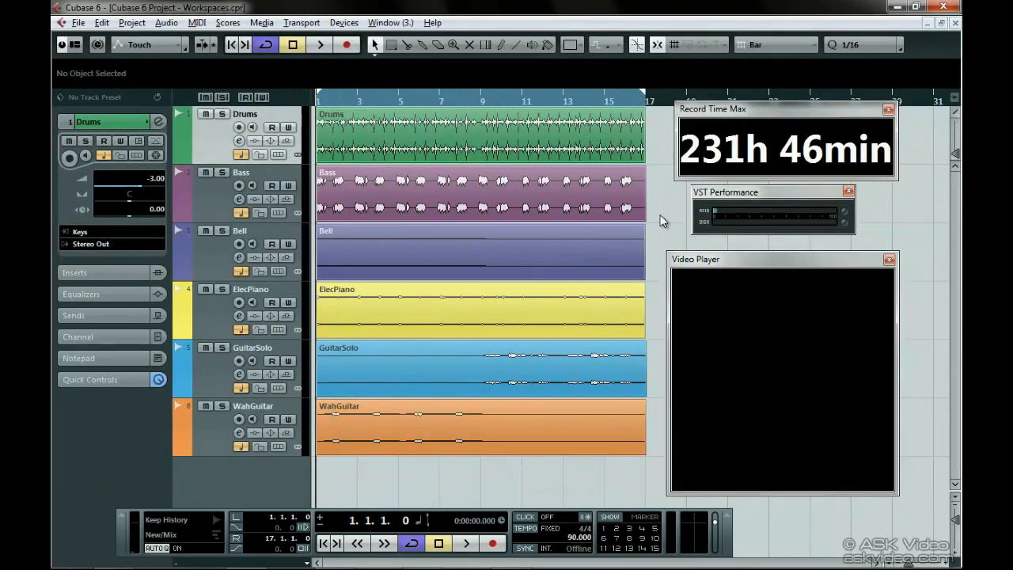
{"action": "key", "text": "alt+KP_1"}
{"action": "key", "text": "alt+KP_2"}
{"action": "key", "text": "alt+KP_3"}
{"action": "key", "text": "alt+KP_1"}
Open the Organize Workspaces dialog.
{"action": "left_click", "coordinate": [402, 24]}
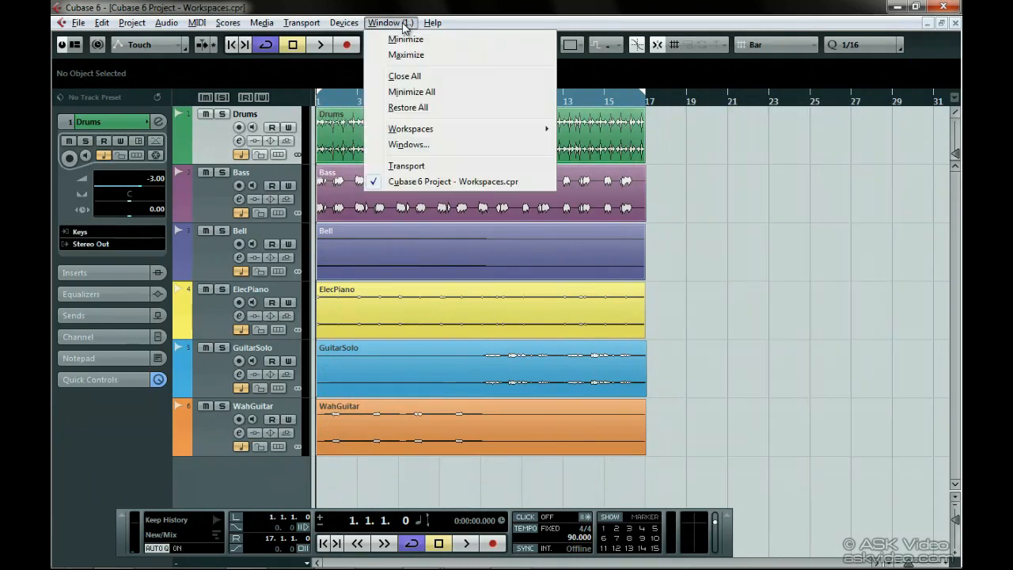
{"action": "mouse_move", "coordinate": [522, 129]}
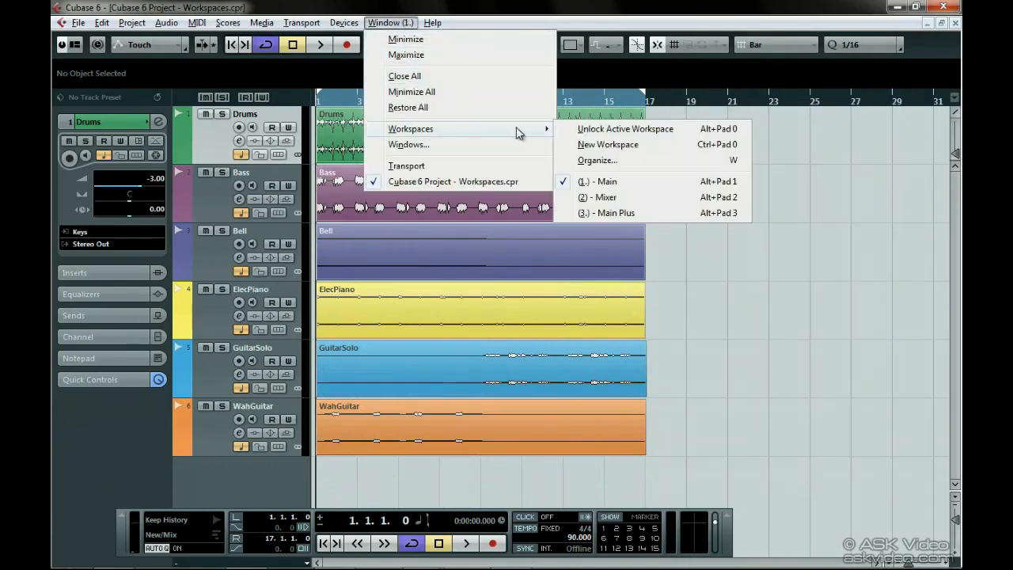
{"action": "left_click", "coordinate": [612, 162]}
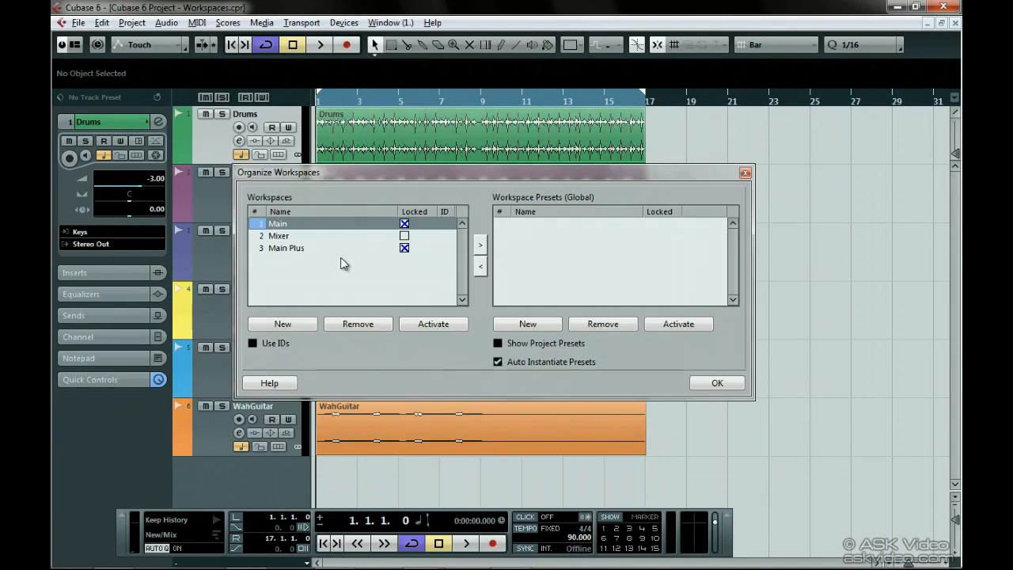
Toggle the lock states of the Main and Mixer workspaces and switch both back.
{"action": "left_click", "coordinate": [404, 223]}
{"action": "left_click", "coordinate": [404, 236]}
{"action": "left_click", "coordinate": [405, 224]}
{"action": "left_click", "coordinate": [404, 236]}
Rename the Main workspace to "Edit Window".
{"action": "double_click", "coordinate": [296, 227]}
{"action": "type", "text": "Edit Window"}
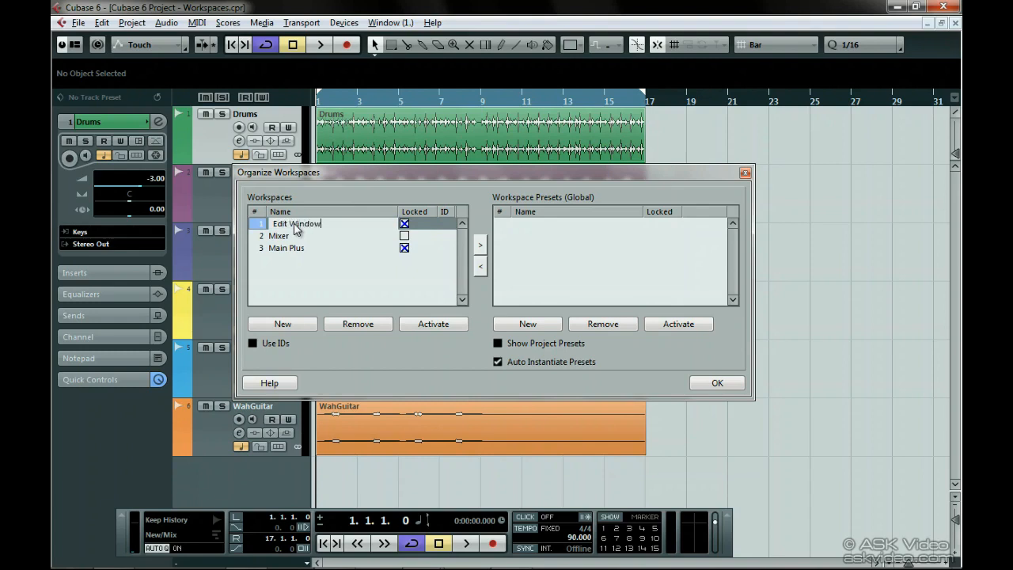
{"action": "key", "text": "Return"}
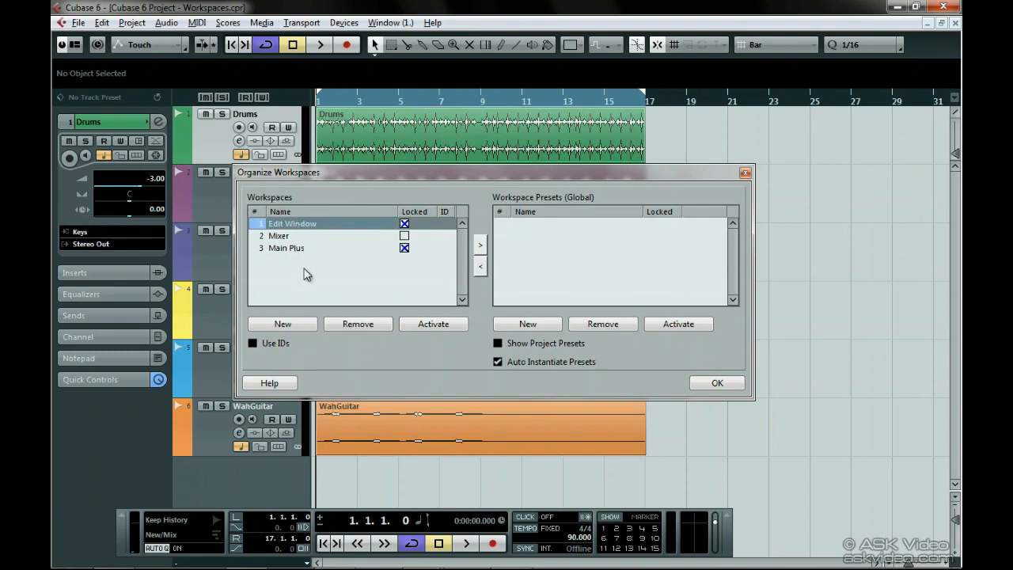
Enable workspace IDs and assign ID 3 to Edit Window, 2 to Mixer and 1 to Main Plus.
{"action": "left_click", "coordinate": [253, 344]}
{"action": "left_click", "coordinate": [443, 228]}
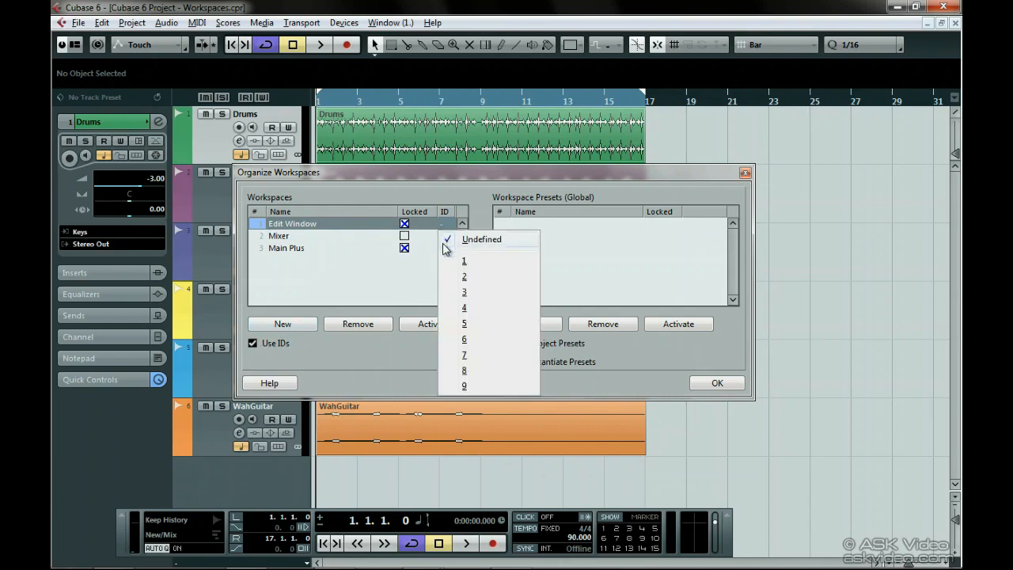
{"action": "left_click", "coordinate": [457, 292]}
{"action": "left_click", "coordinate": [443, 236]}
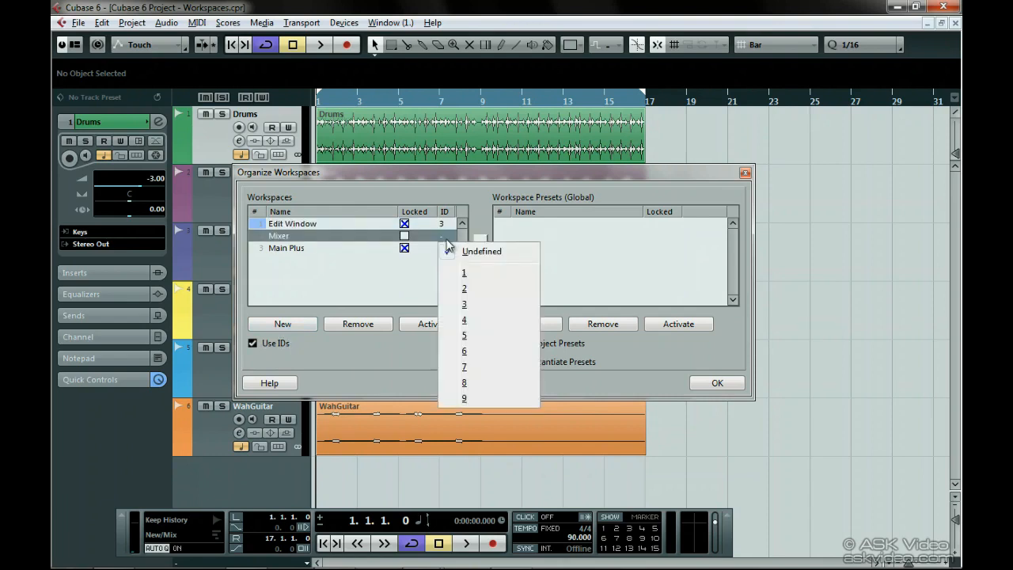
{"action": "left_click", "coordinate": [453, 288]}
{"action": "left_click", "coordinate": [444, 248]}
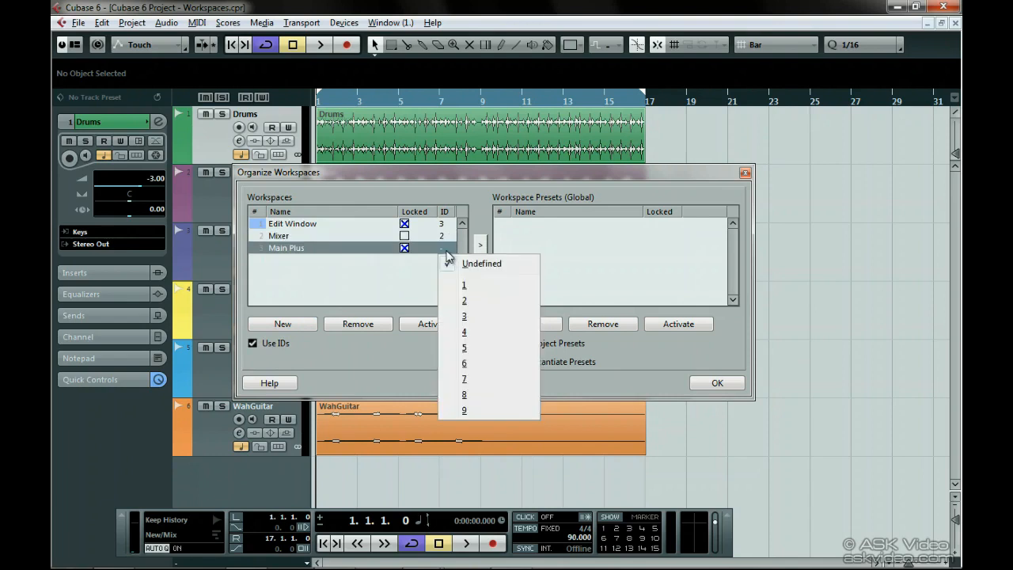
{"action": "left_click", "coordinate": [455, 288]}
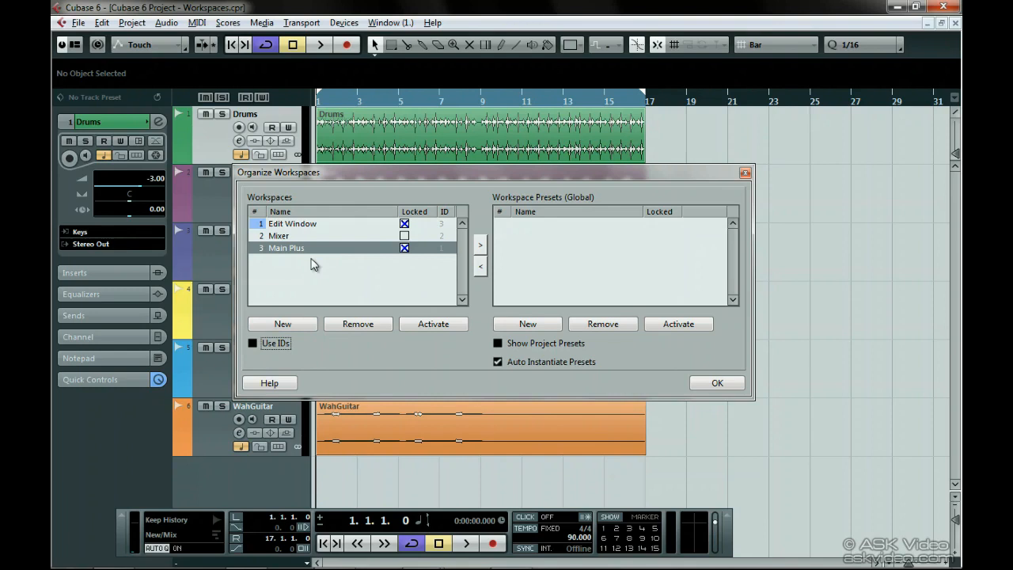
Turn the use of IDs on again and remove the Main Plus workspace.
{"action": "left_click", "coordinate": [254, 342]}
{"action": "left_click", "coordinate": [361, 324]}
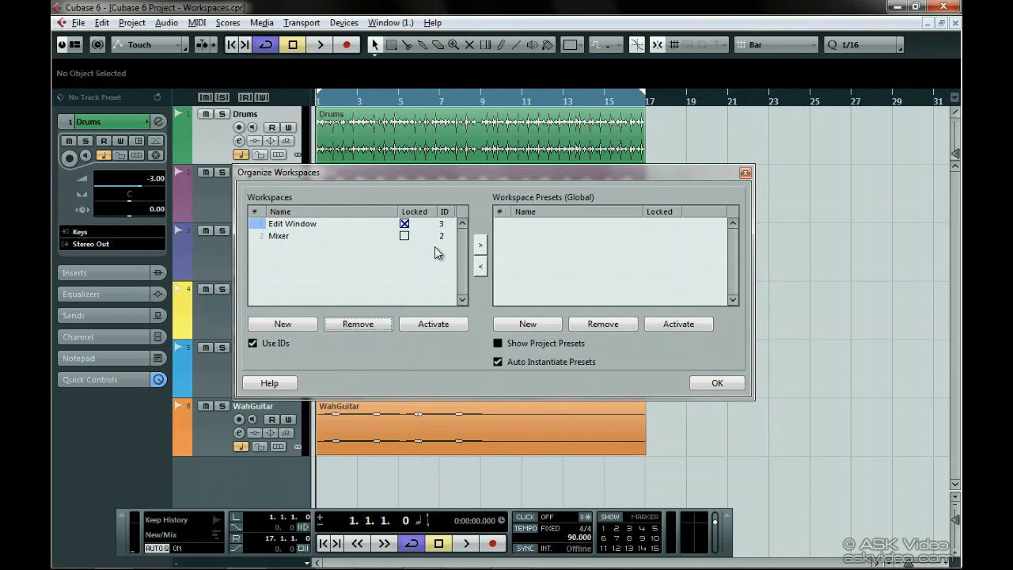
Activate the Mixer and Edit Window workspaces alternately from the workspace list, finishing with Mixer.
{"action": "left_click", "coordinate": [293, 226]}
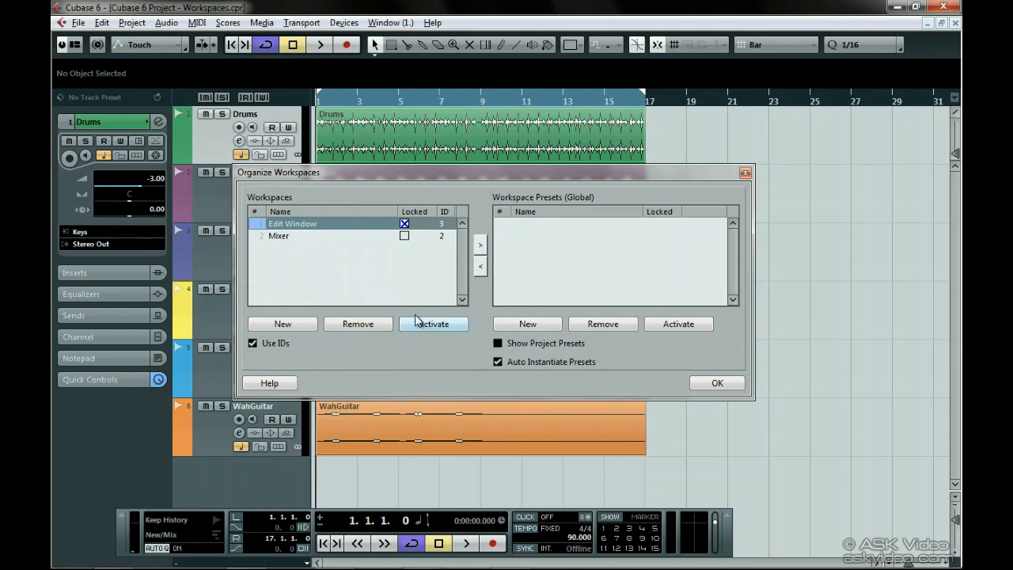
{"action": "left_click", "coordinate": [321, 238]}
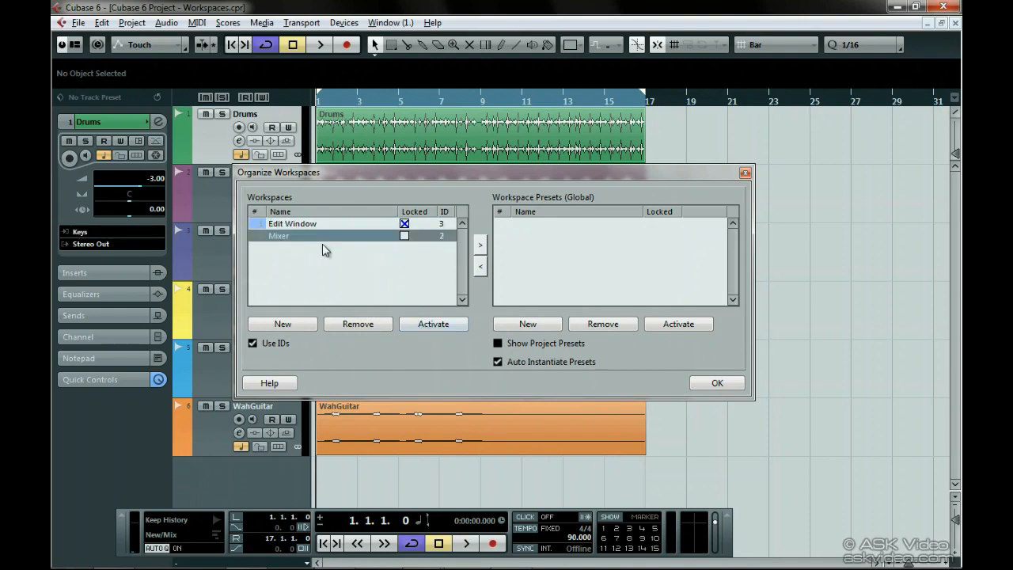
{"action": "left_click", "coordinate": [427, 324]}
{"action": "left_click", "coordinate": [257, 229]}
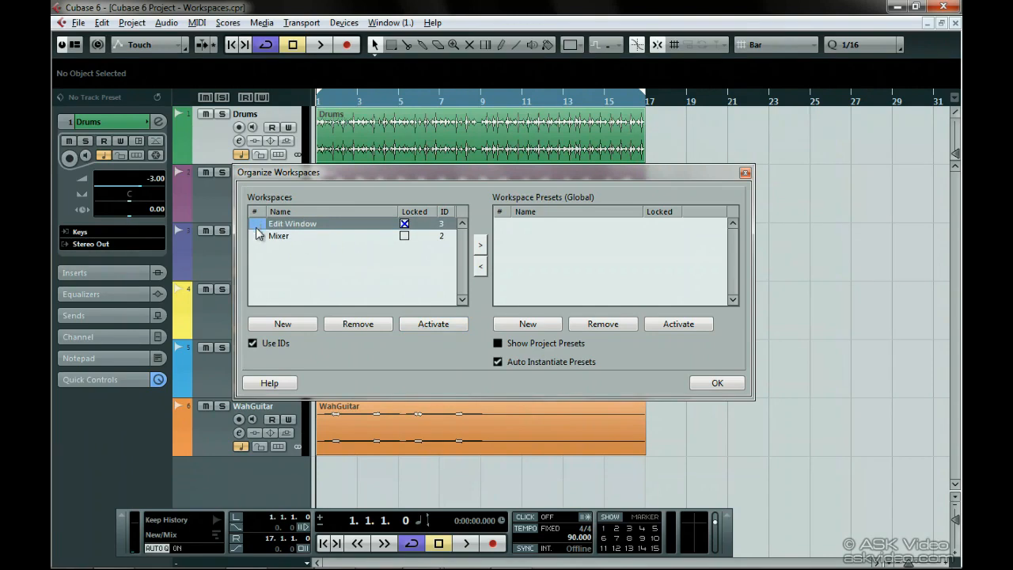
{"action": "double_click", "coordinate": [257, 238]}
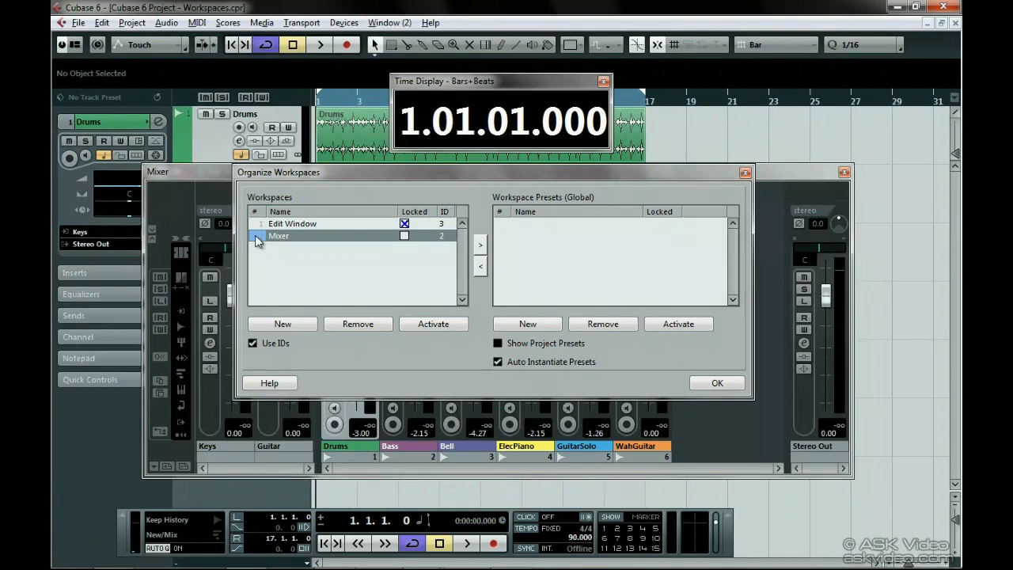
{"action": "double_click", "coordinate": [257, 225]}
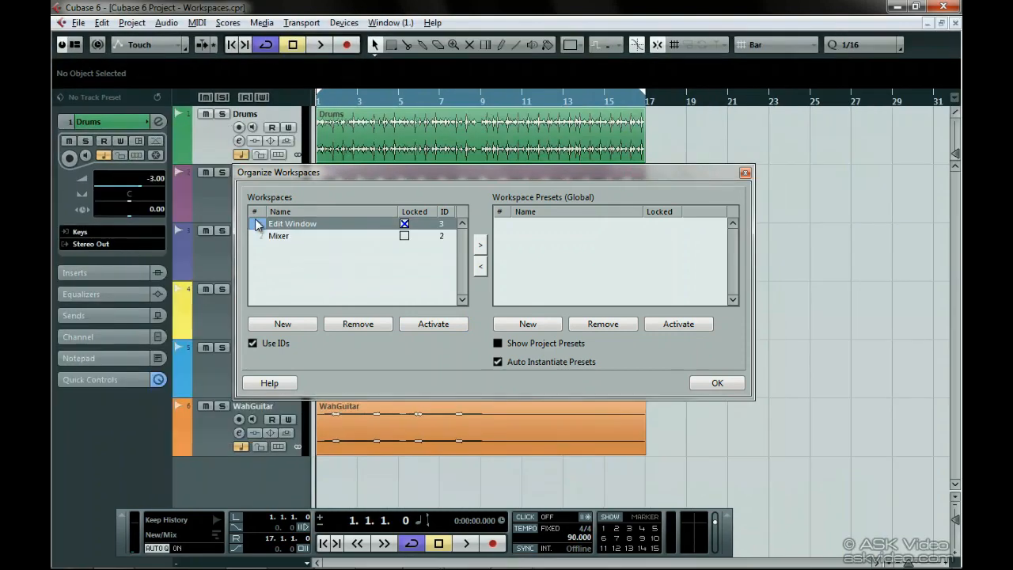
{"action": "double_click", "coordinate": [258, 236]}
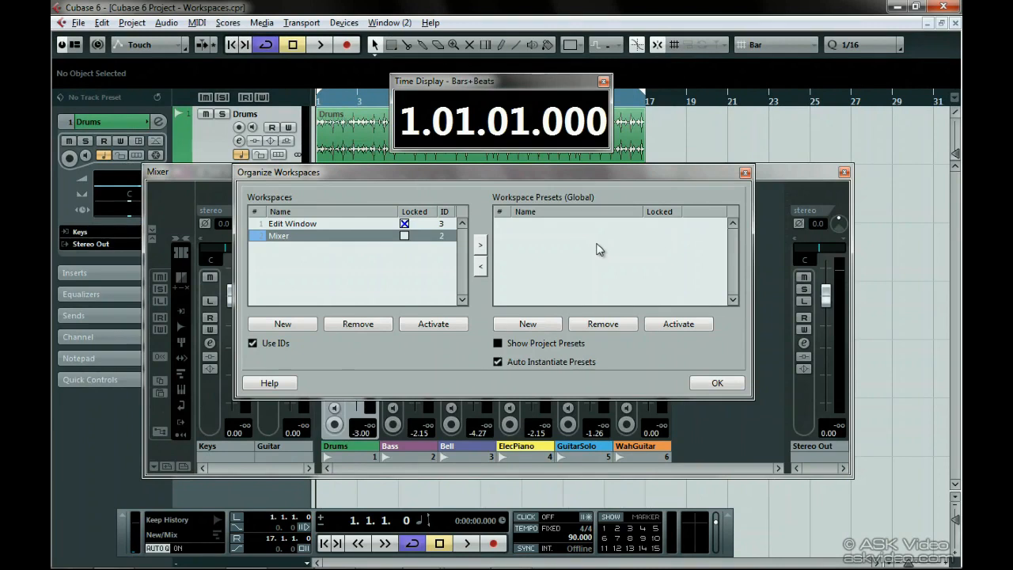
Copy the Mixer workspace into the global workspace presets and copy the second Mixer preset back to the project's workspaces.
{"action": "left_click", "coordinate": [500, 344]}
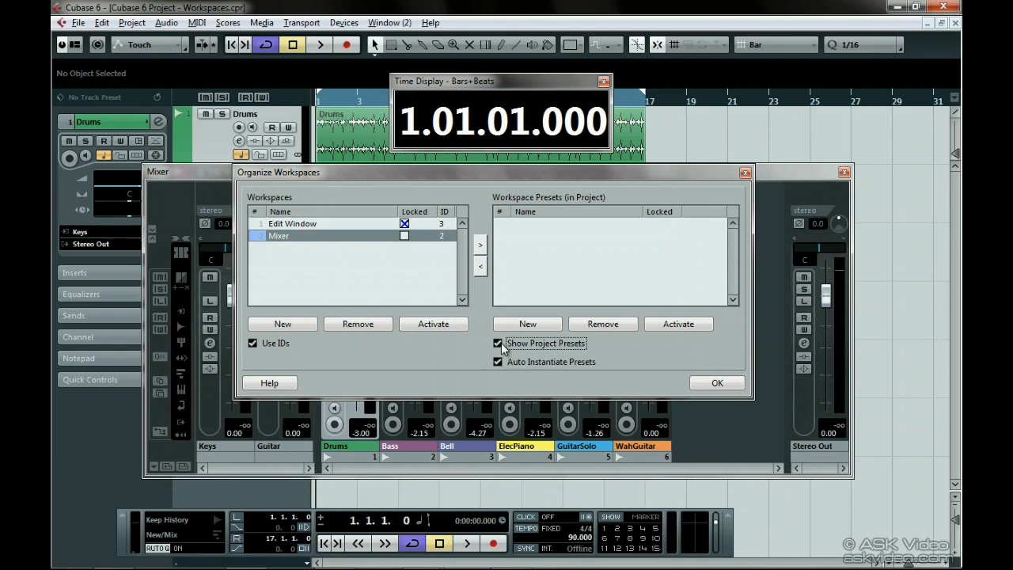
{"action": "left_click", "coordinate": [498, 342]}
{"action": "left_click", "coordinate": [480, 246]}
{"action": "left_click", "coordinate": [497, 342]}
{"action": "left_click", "coordinate": [479, 245]}
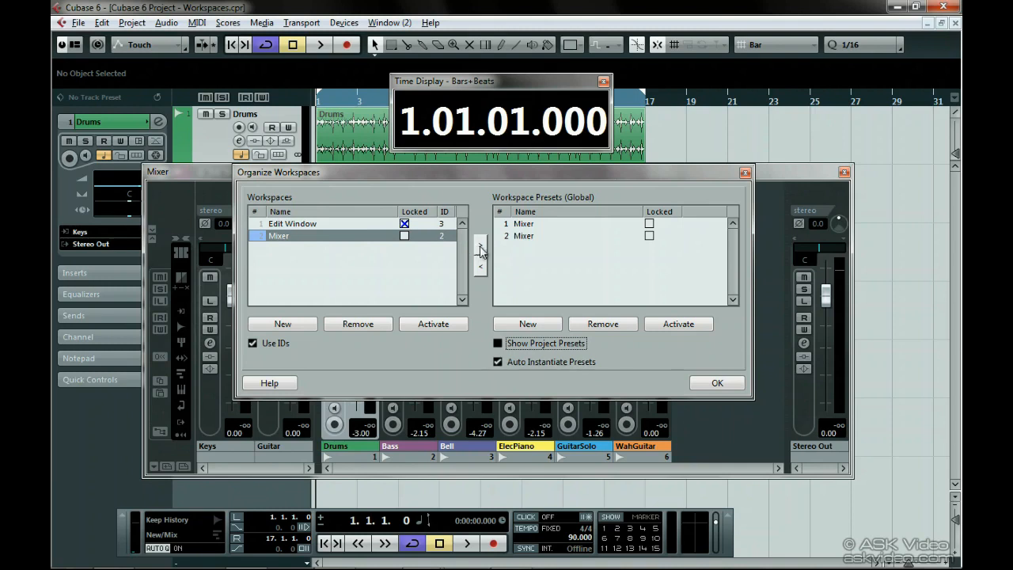
{"action": "left_click", "coordinate": [520, 237]}
{"action": "left_click", "coordinate": [479, 267]}
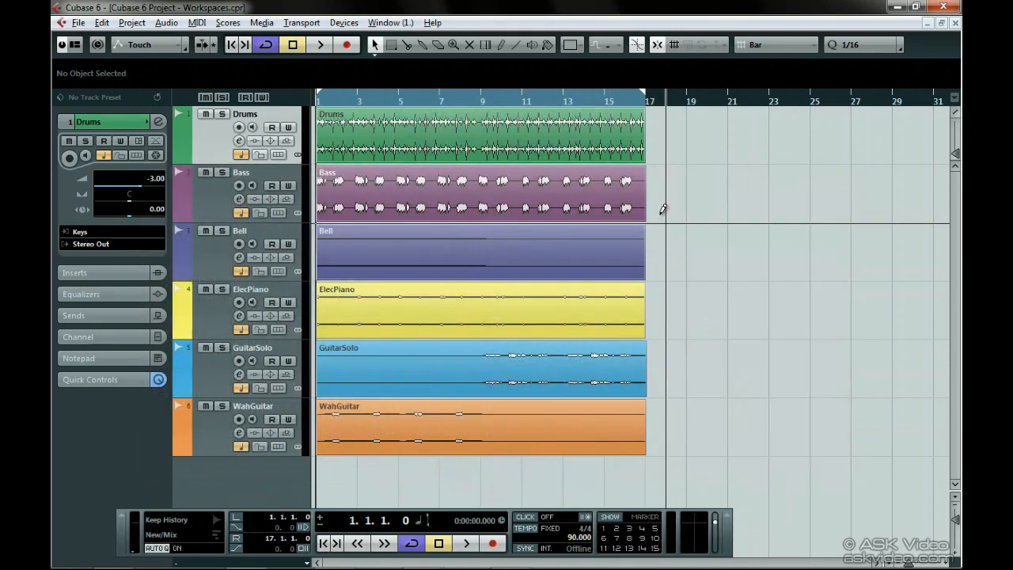
Switch back and forth between workspaces 2 and 3 to view their layouts, finishing on workspace 1.
{"action": "key", "text": "alt+KP_2"}
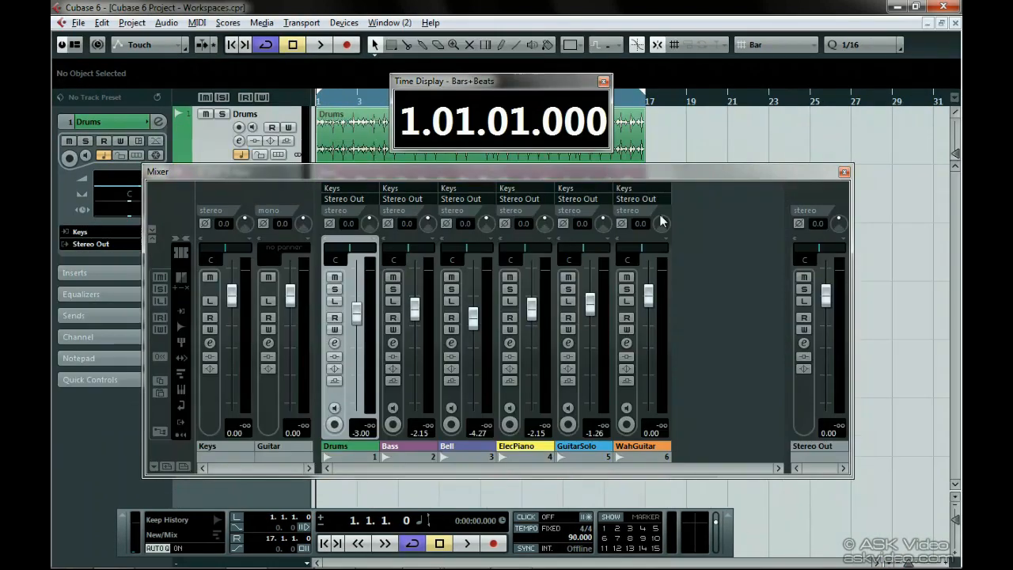
{"action": "key", "text": "alt+KP_3"}
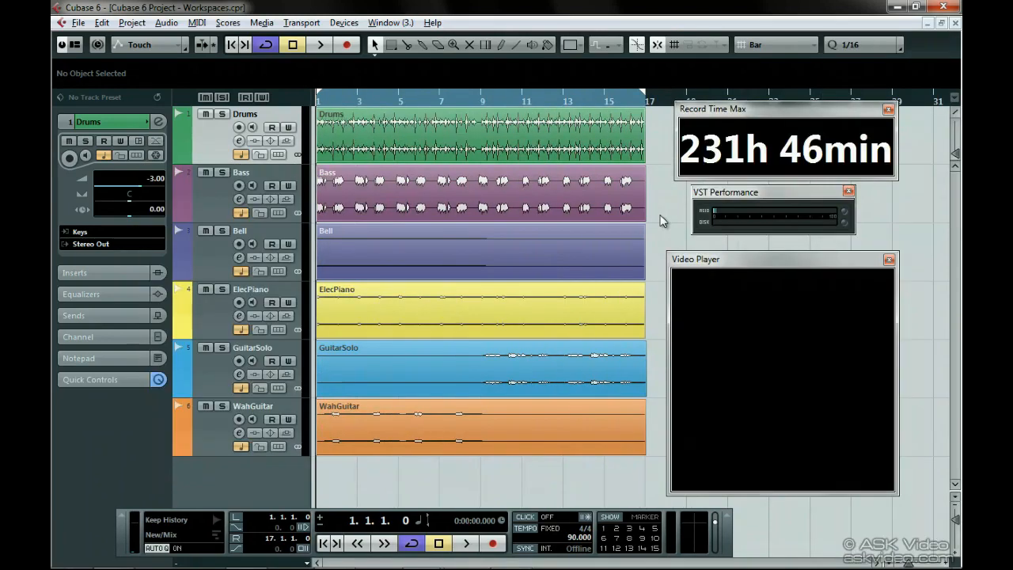
{"action": "key", "text": "alt+KP_2"}
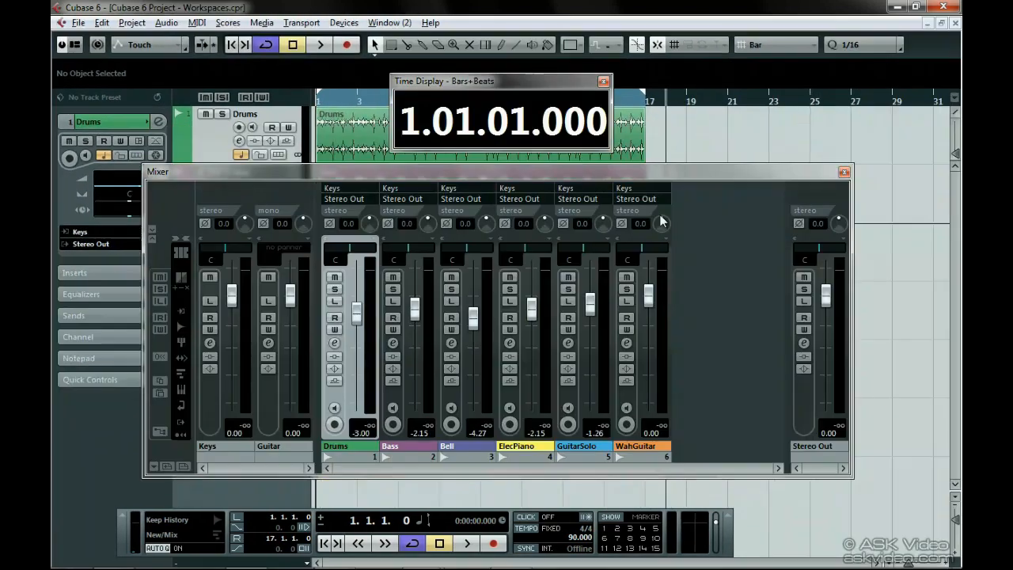
{"action": "key", "text": "alt+KP_3"}
{"action": "key", "text": "alt+KP_1"}
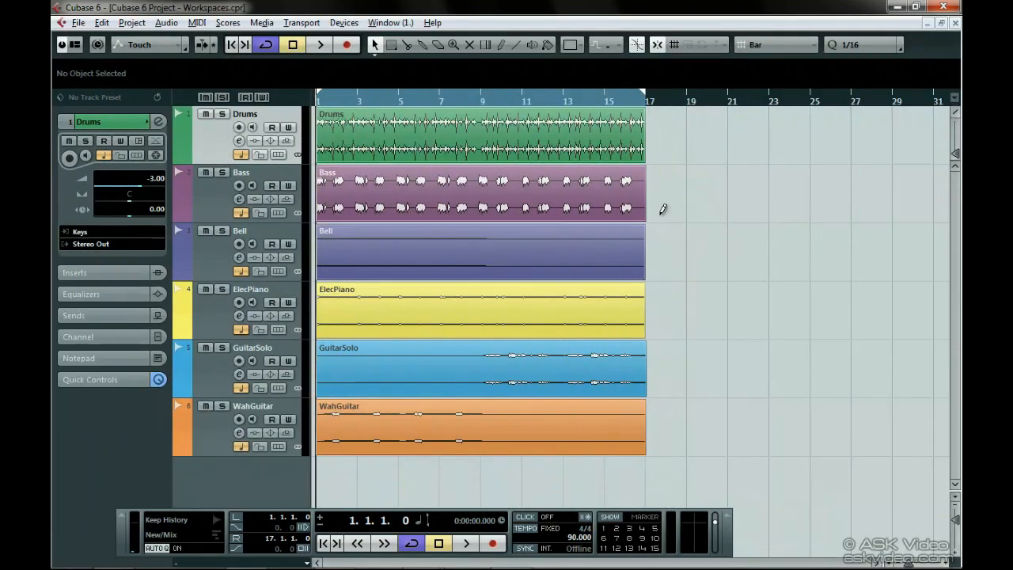